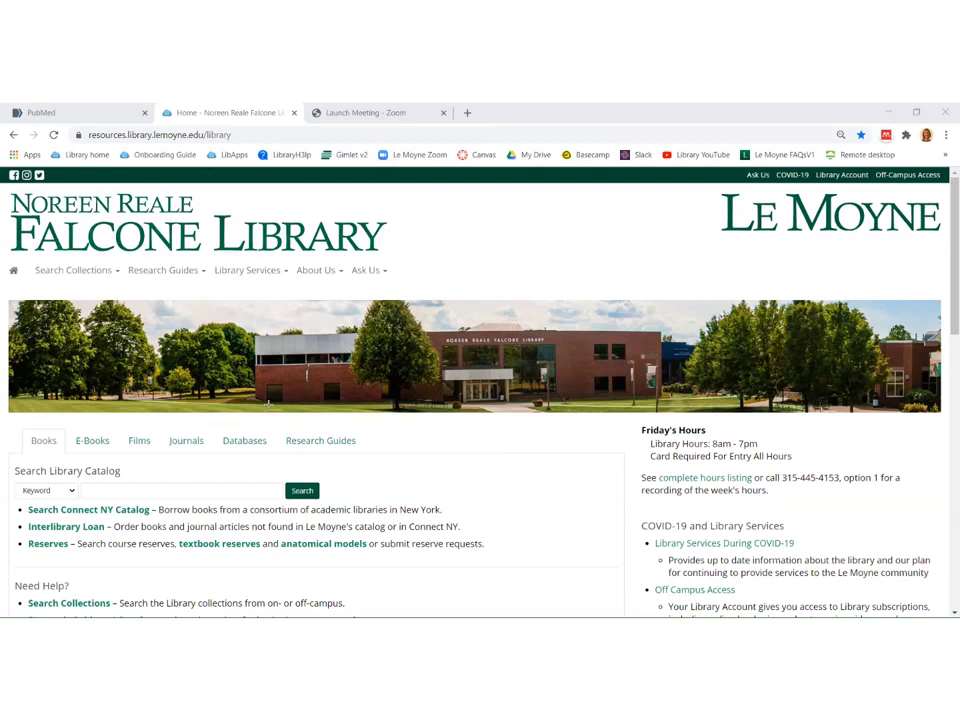
Open PubMed from the library's list of databases starting with P.
{"action": "left_click", "coordinate": [246, 440]}
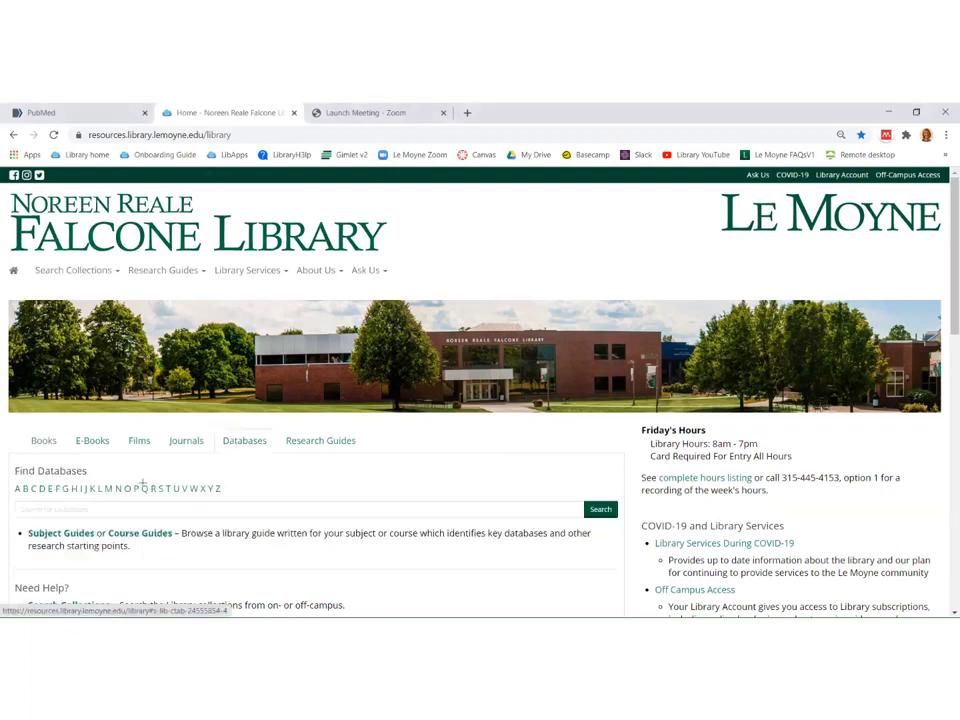
{"action": "left_click", "coordinate": [133, 487]}
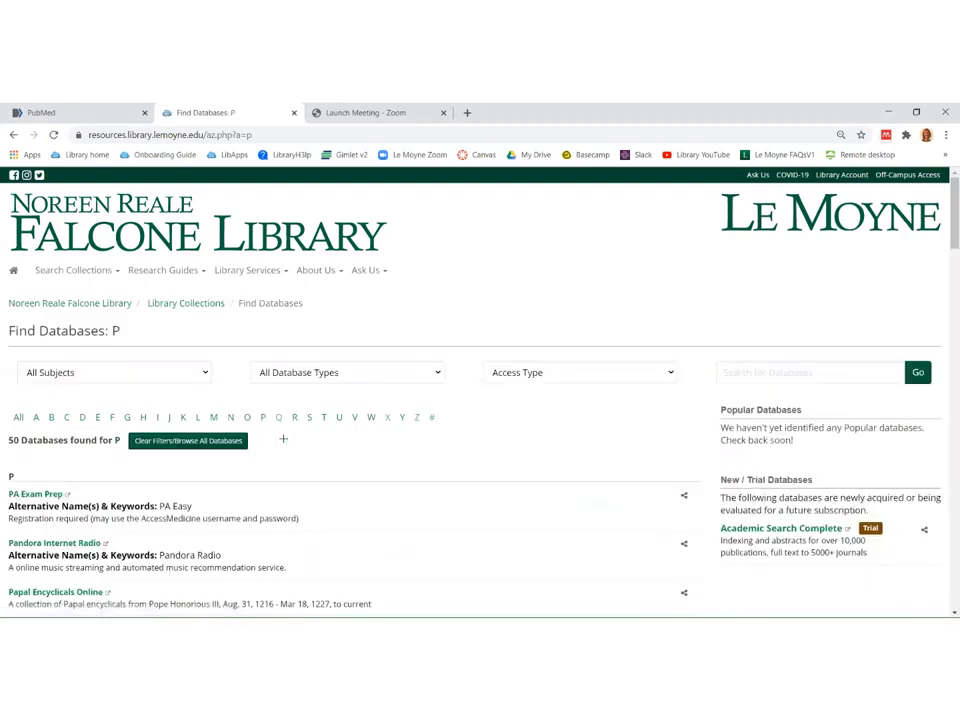
{"action": "scroll", "coordinate": [282, 438], "scroll_direction": "down", "scroll_amount": 1}
{"action": "scroll", "coordinate": [282, 438], "scroll_direction": "down", "scroll_amount": 12}
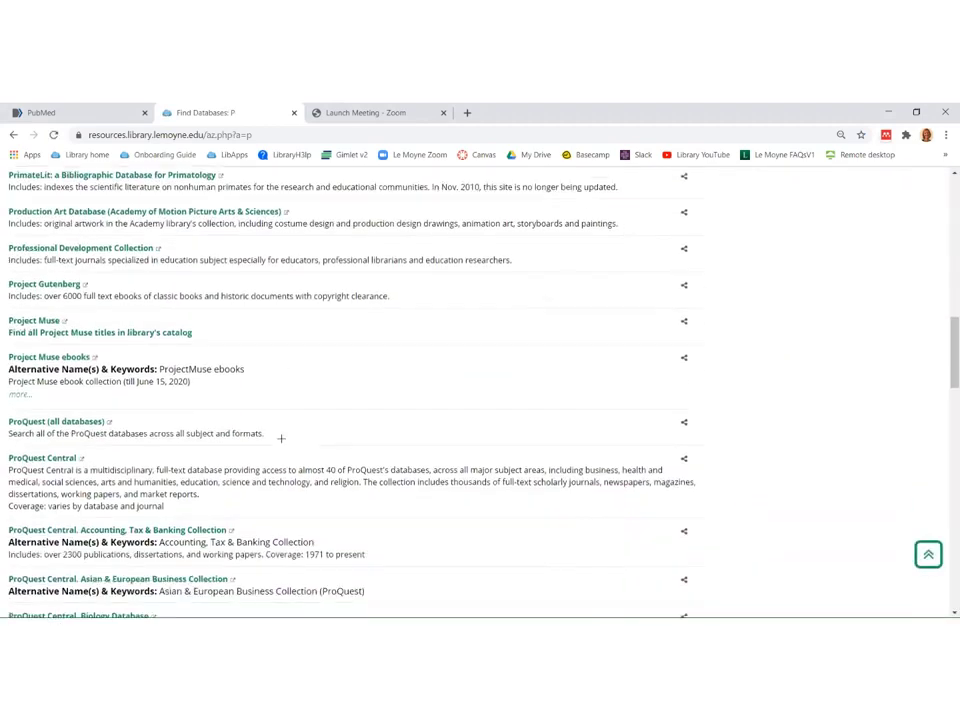
{"action": "scroll", "coordinate": [282, 440], "scroll_direction": "down", "scroll_amount": 7}
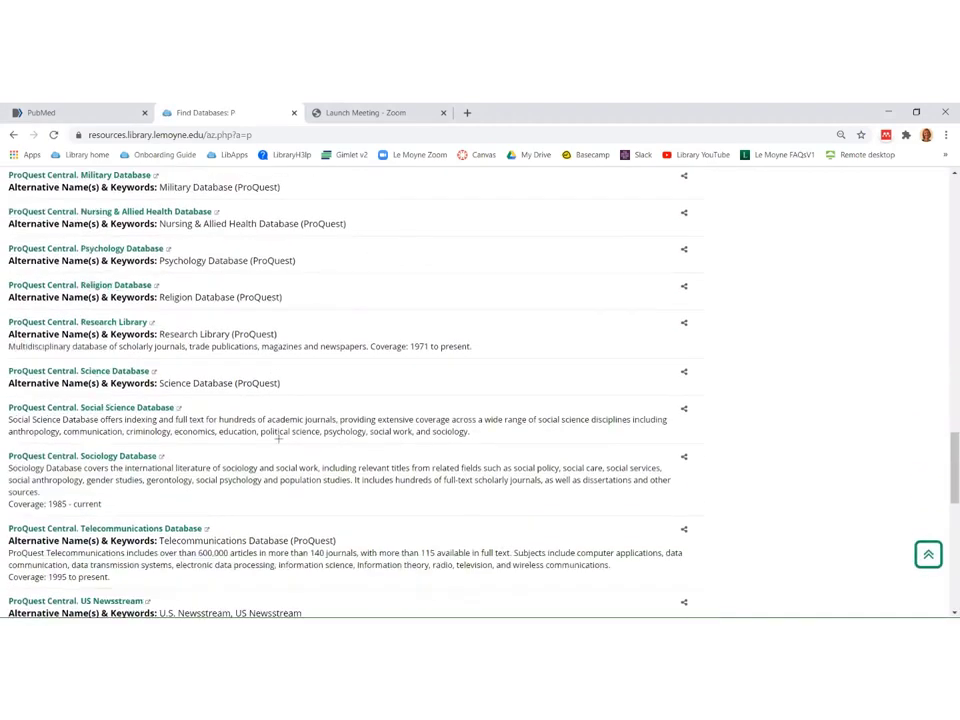
{"action": "scroll", "coordinate": [278, 440], "scroll_direction": "down", "scroll_amount": 6}
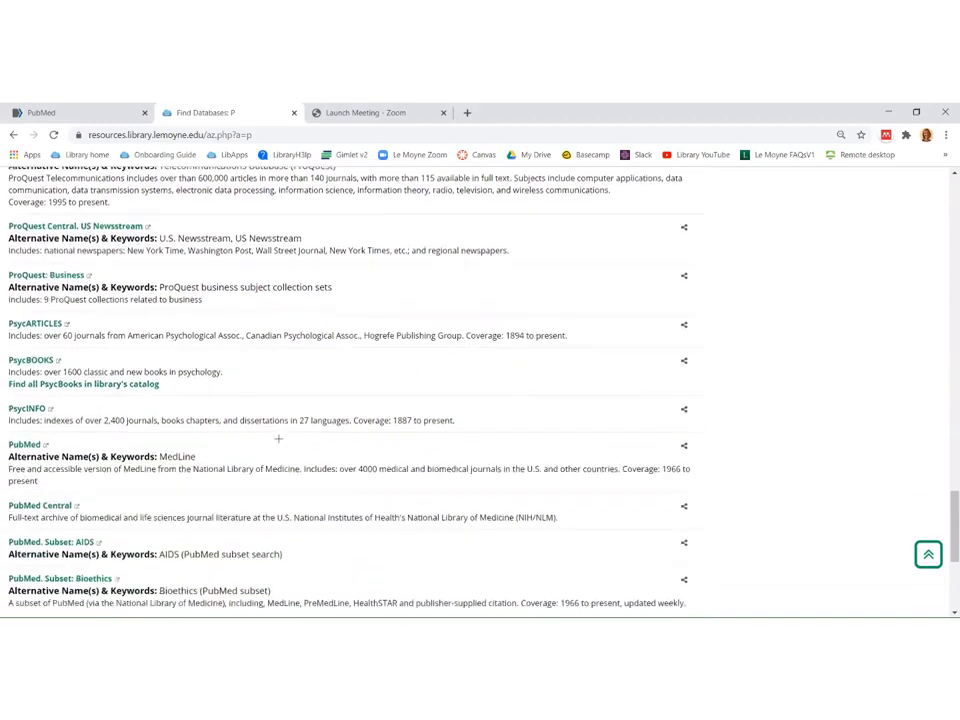
{"action": "scroll", "coordinate": [278, 438], "scroll_direction": "down", "scroll_amount": 1}
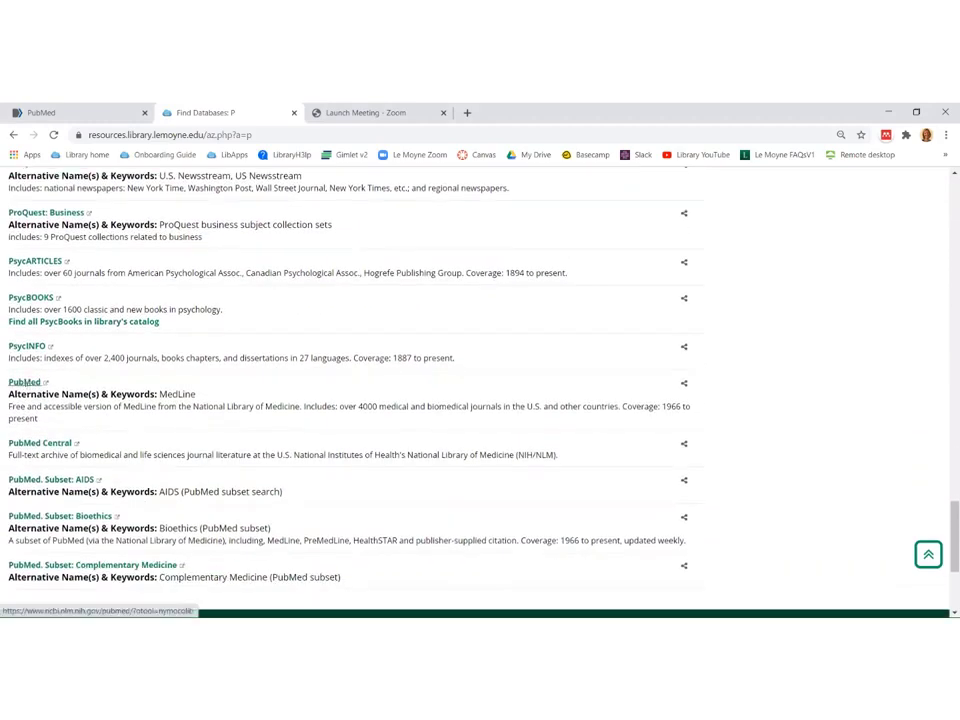
{"action": "left_click", "coordinate": [26, 382]}
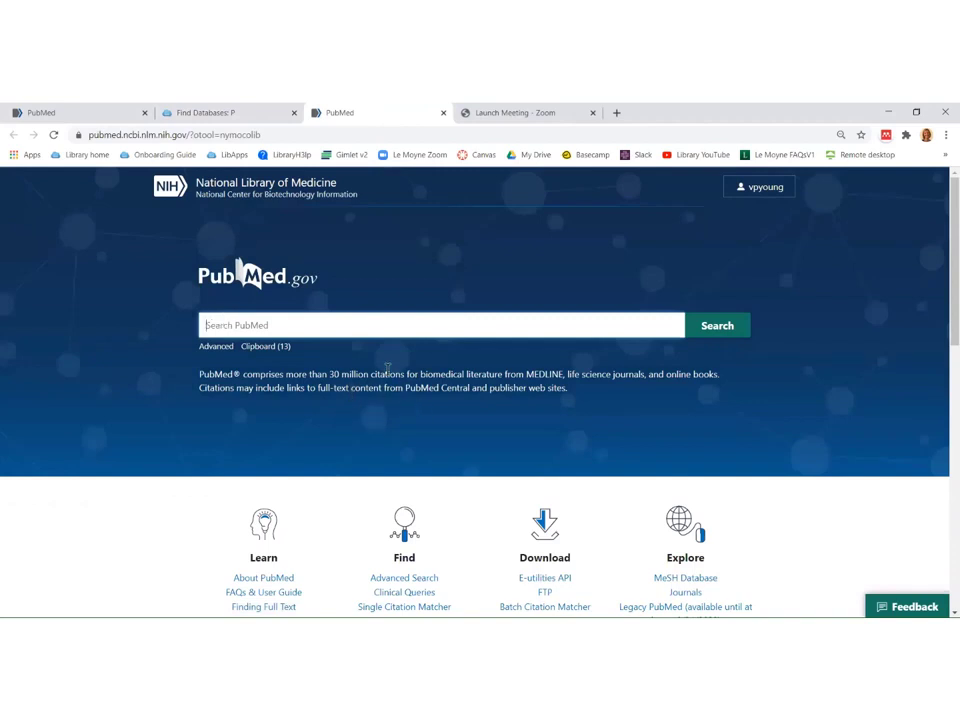
Open the MeSH Database from the PubMed home page and search it for "heart attack".
{"action": "scroll", "coordinate": [762, 411], "scroll_direction": "down", "scroll_amount": 3}
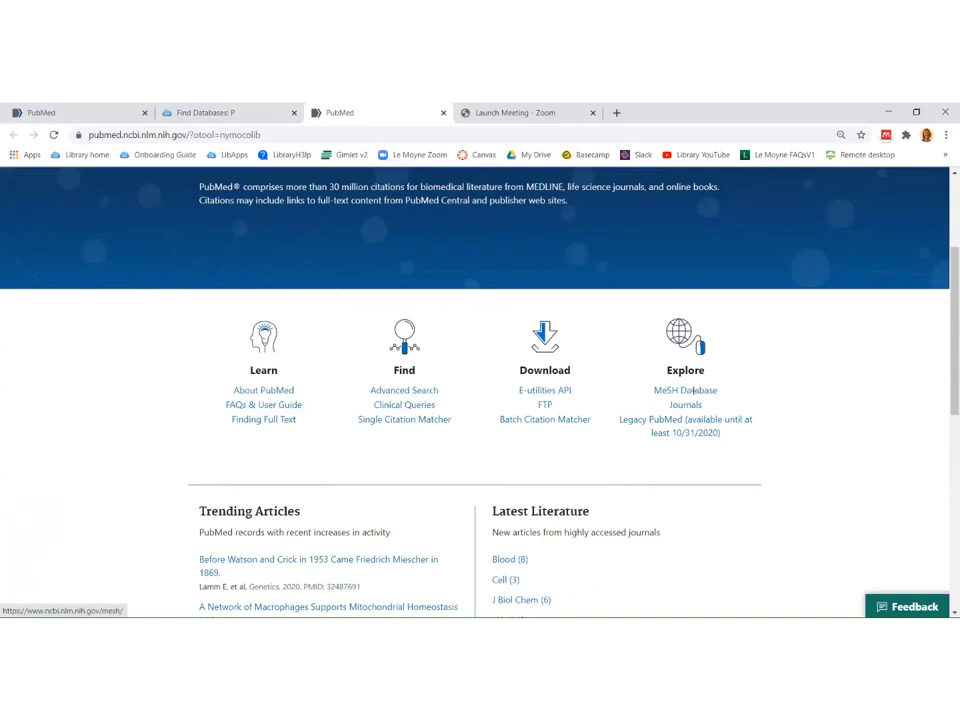
{"action": "left_click", "coordinate": [692, 390]}
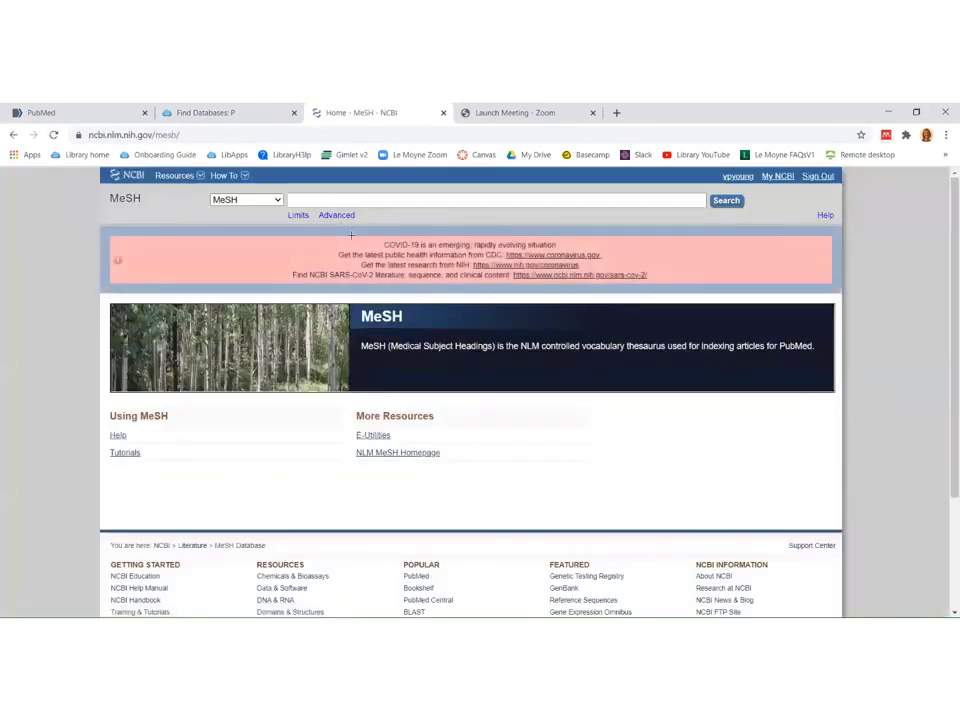
{"action": "type", "text": "heart"}
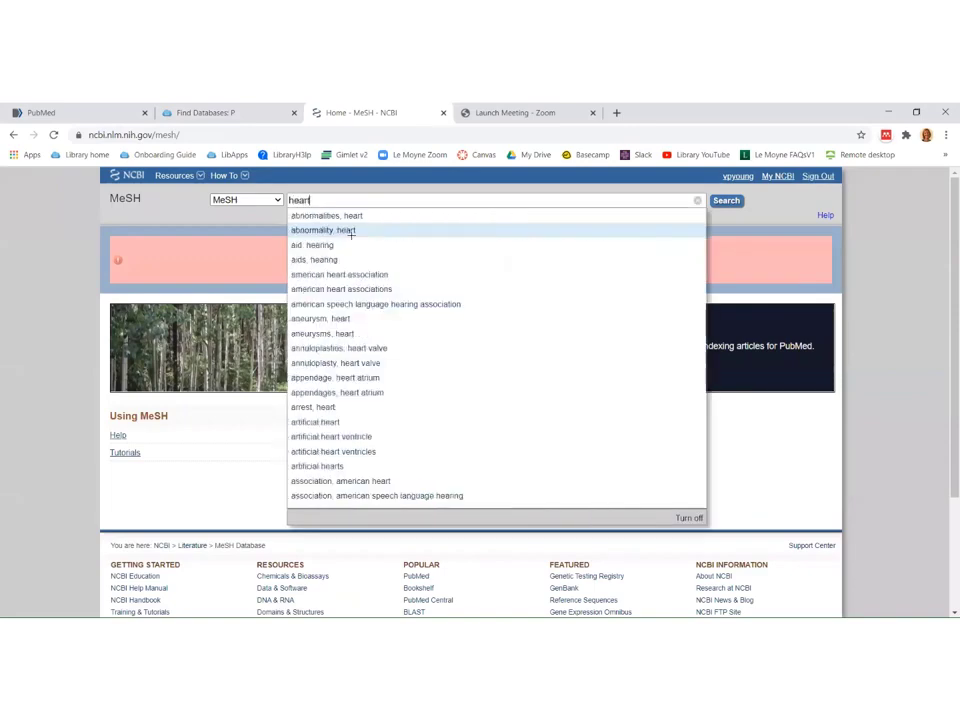
{"action": "type", "text": " attack"}
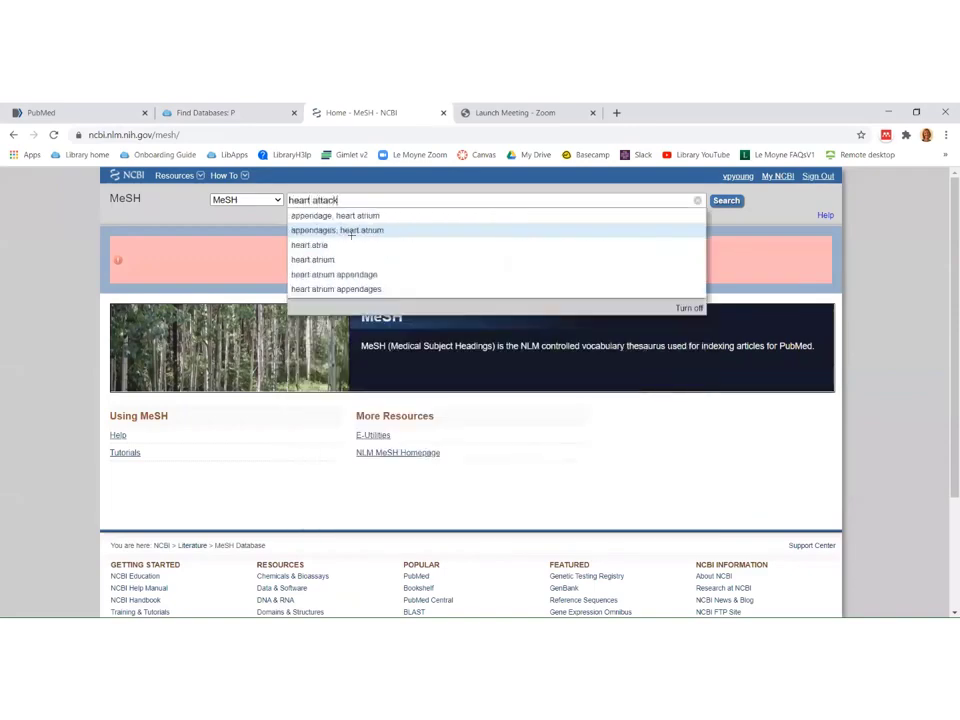
{"action": "key", "text": "Return"}
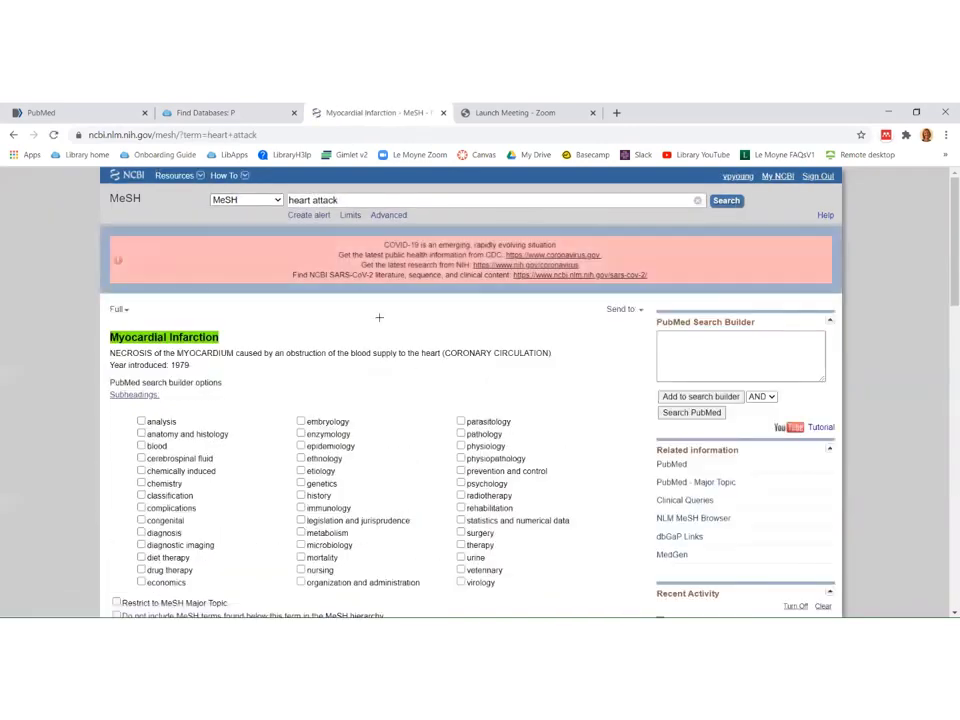
Examine the subheadings, entry terms and hierarchy trees of the Myocardial Infarction MeSH record.
{"action": "scroll", "coordinate": [401, 348], "scroll_direction": "down", "scroll_amount": 1}
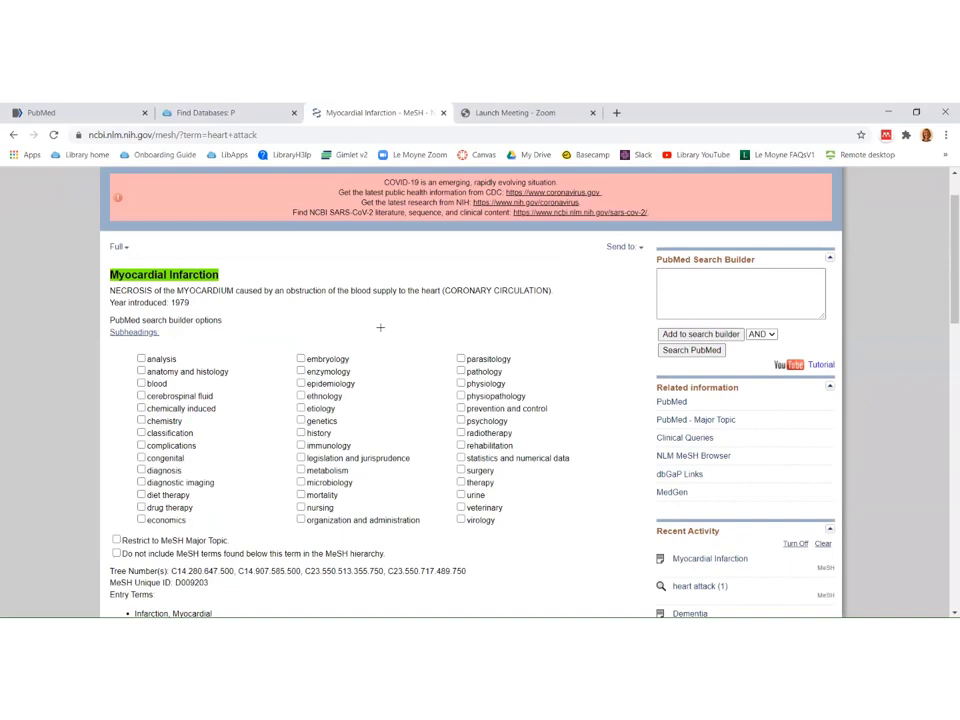
{"action": "scroll", "coordinate": [380, 327], "scroll_direction": "down", "scroll_amount": 4}
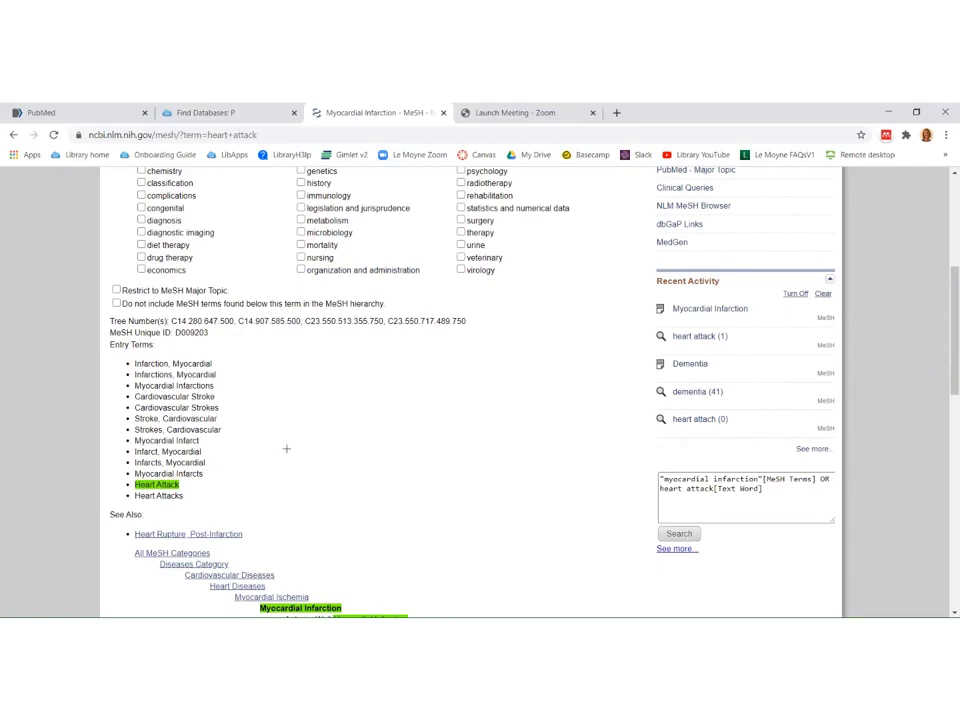
{"action": "scroll", "coordinate": [286, 449], "scroll_direction": "down", "scroll_amount": 1}
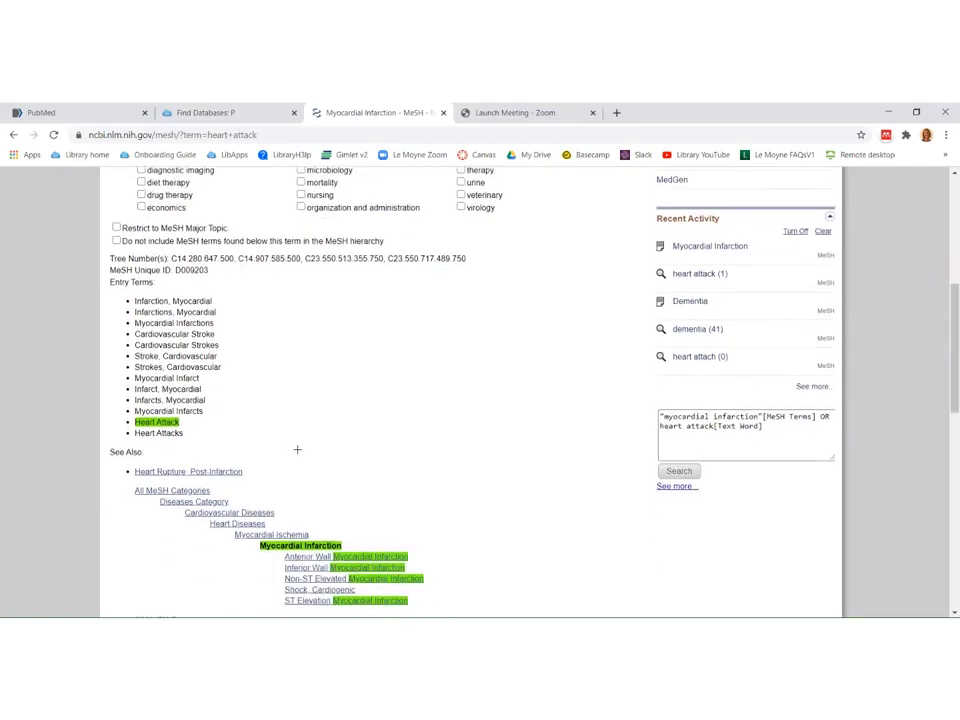
{"action": "scroll", "coordinate": [424, 456], "scroll_direction": "down", "scroll_amount": 2}
{"action": "scroll", "coordinate": [426, 455], "scroll_direction": "down", "scroll_amount": 1}
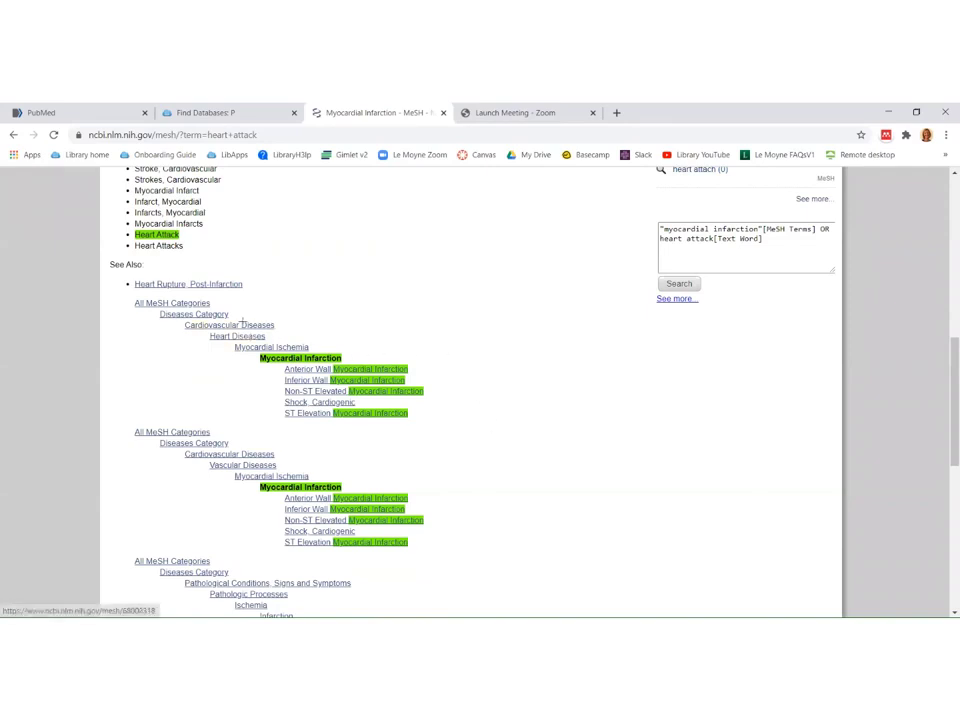
Add Myocardial Infarction with the "prevention and control" subheading to the search builder and run the search in PubMed.
{"action": "scroll", "coordinate": [532, 393], "scroll_direction": "up", "scroll_amount": 5}
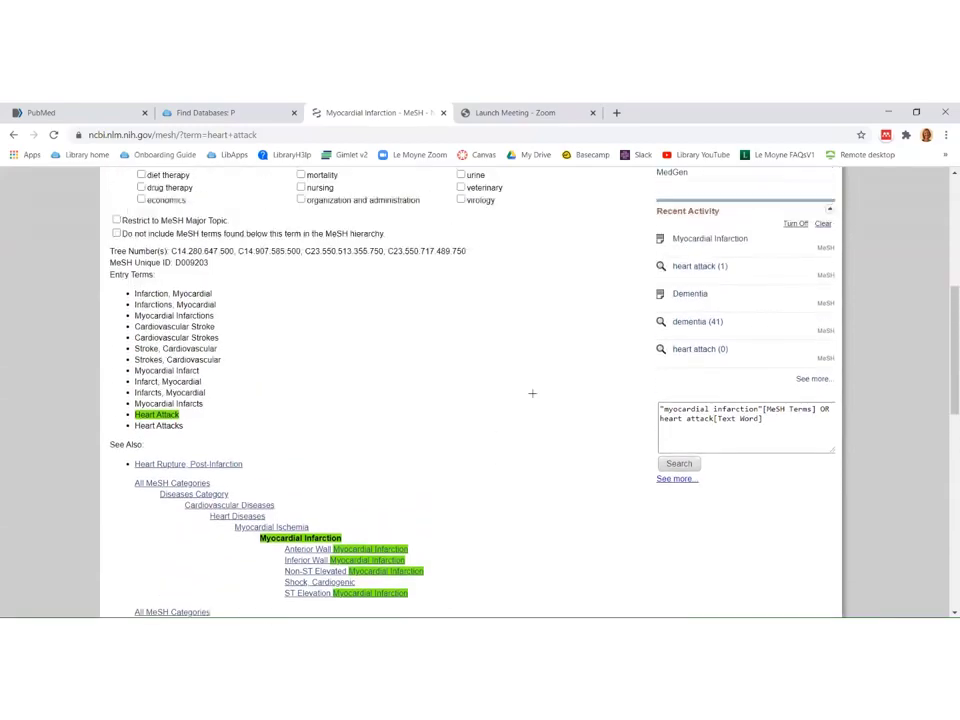
{"action": "scroll", "coordinate": [532, 393], "scroll_direction": "up", "scroll_amount": 4}
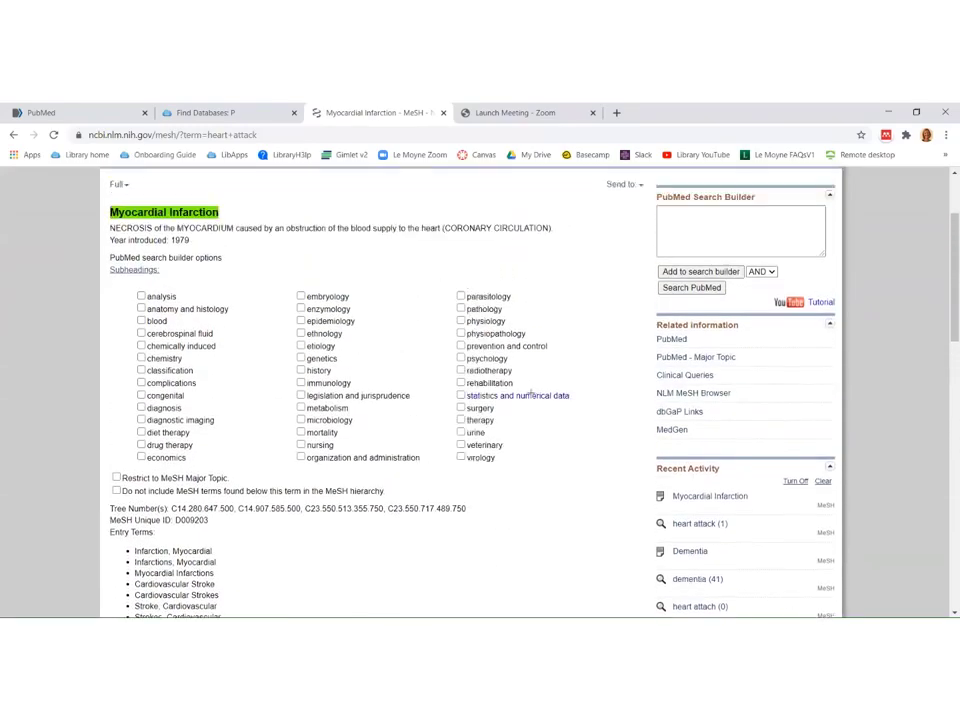
{"action": "left_click", "coordinate": [461, 346]}
{"action": "left_click", "coordinate": [673, 271]}
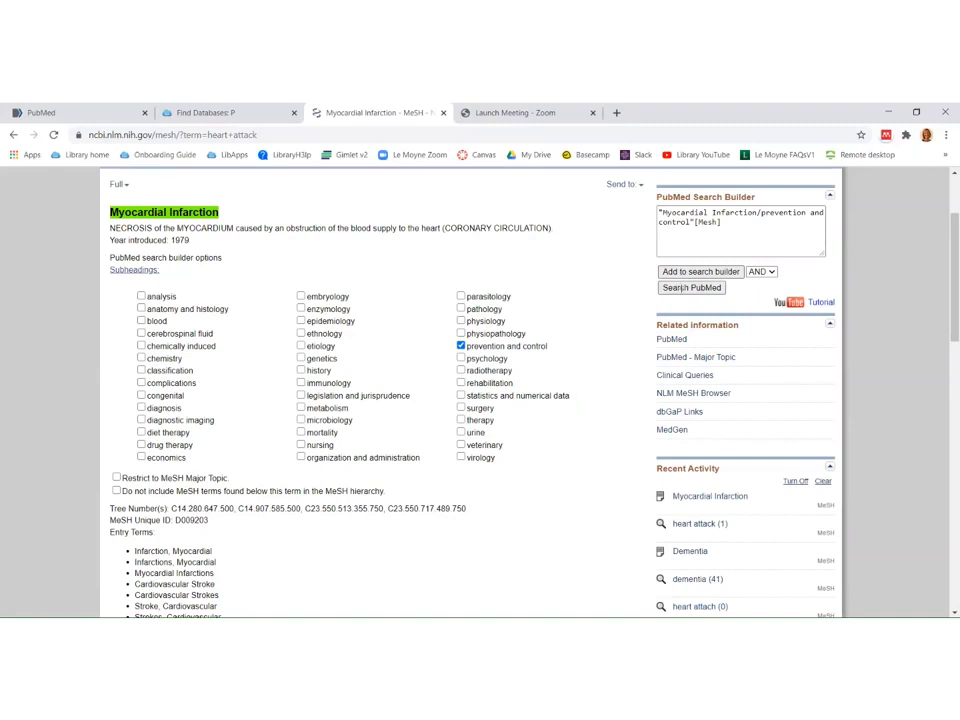
{"action": "left_click", "coordinate": [683, 288]}
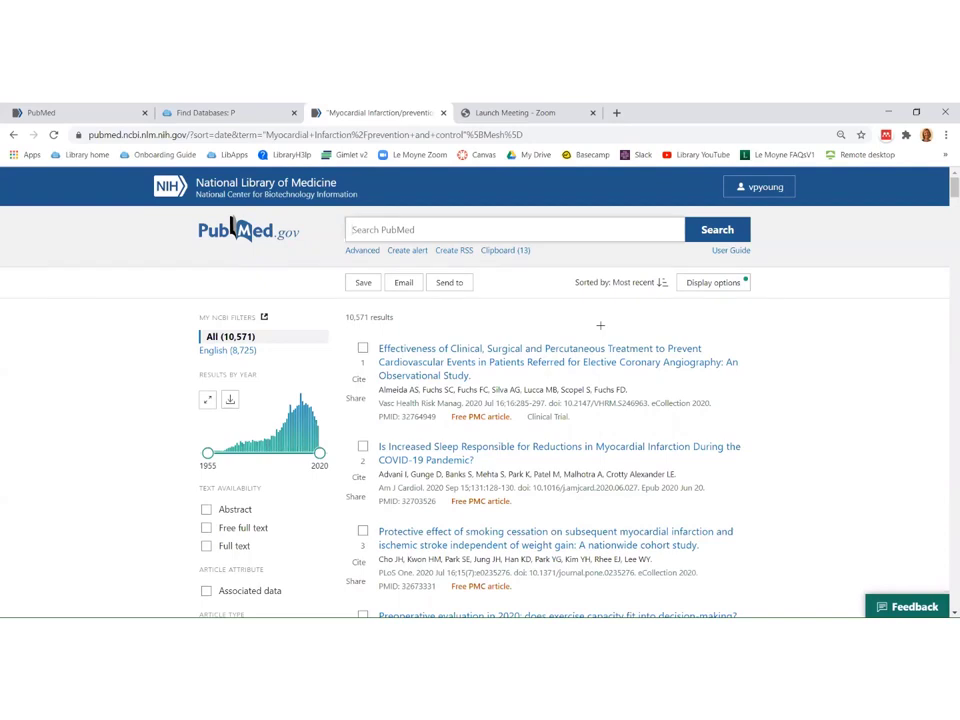
Search PubMed for "heart attack prevention exercise".
{"action": "left_click", "coordinate": [489, 235]}
{"action": "type", "text": "hea"}
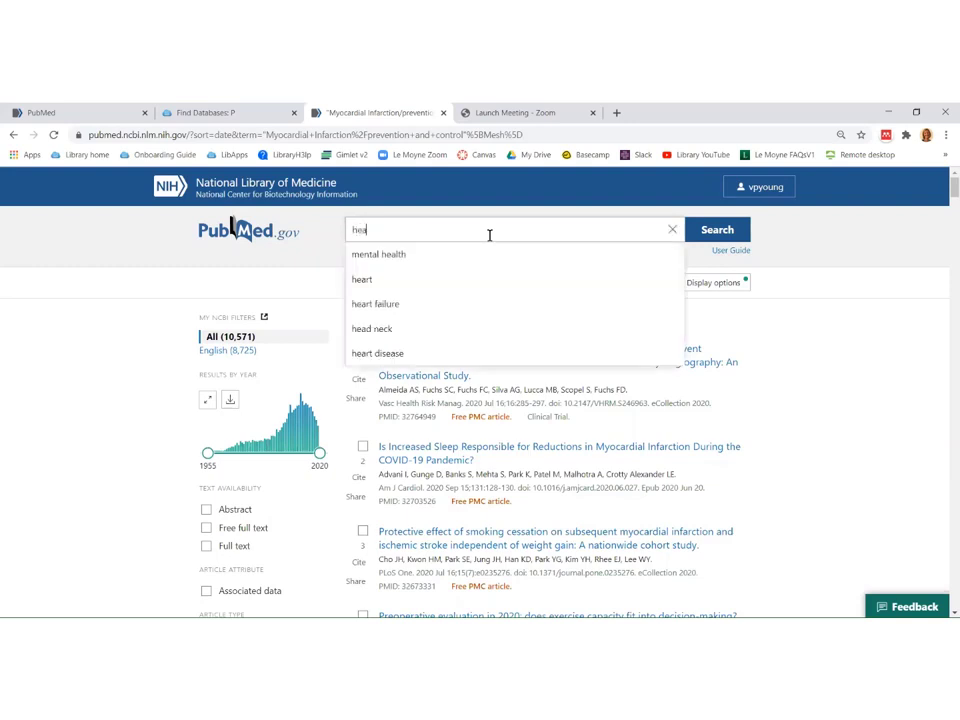
{"action": "type", "text": "rt attack prevention exercise"}
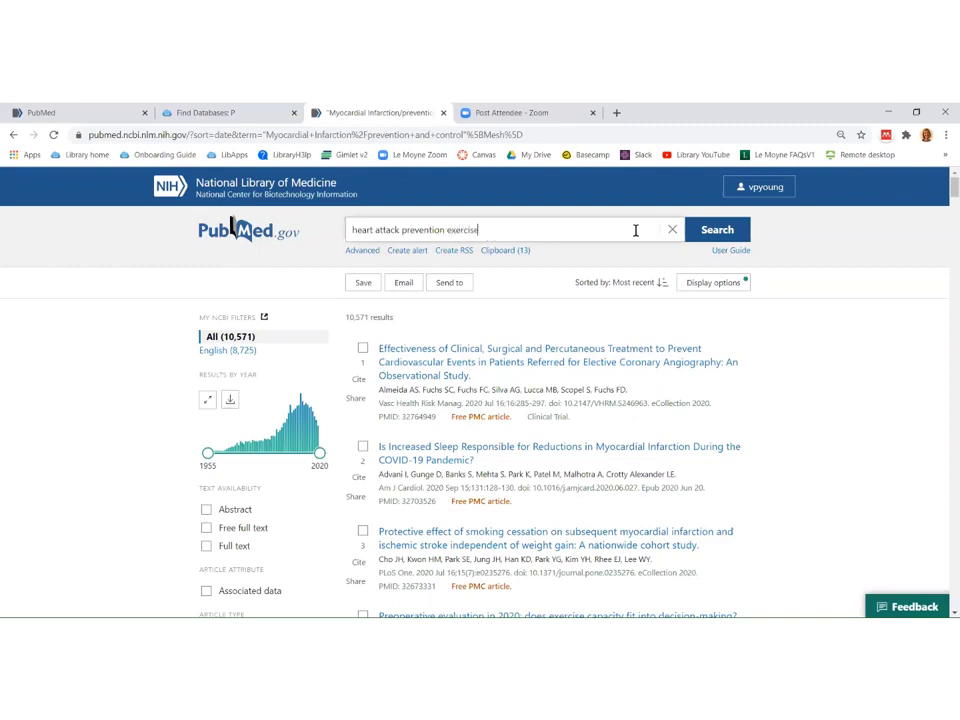
{"action": "left_click", "coordinate": [717, 230]}
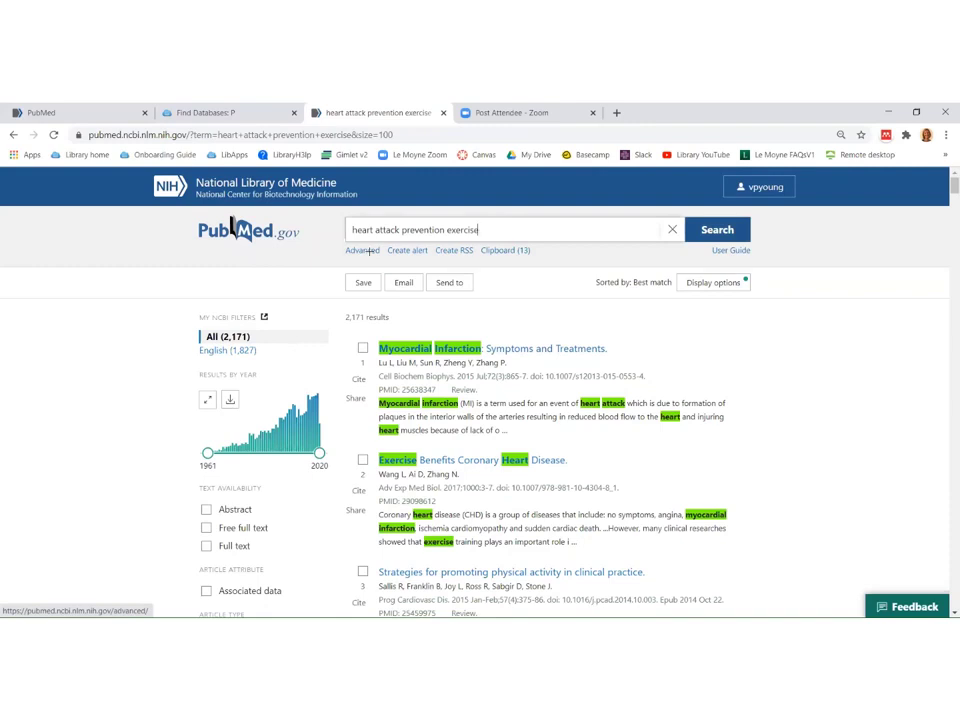
Expand the details of the "heart attack prevention exercise" search in the advanced search history and examine how its terms were translated.
{"action": "left_click", "coordinate": [369, 251]}
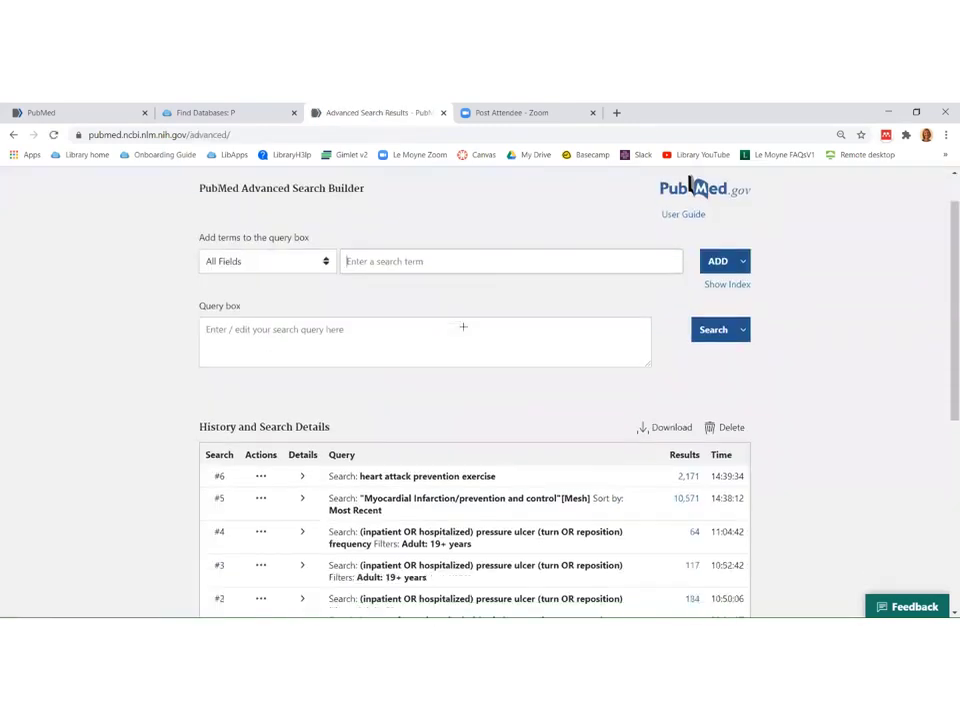
{"action": "scroll", "coordinate": [463, 326], "scroll_direction": "down", "scroll_amount": 3}
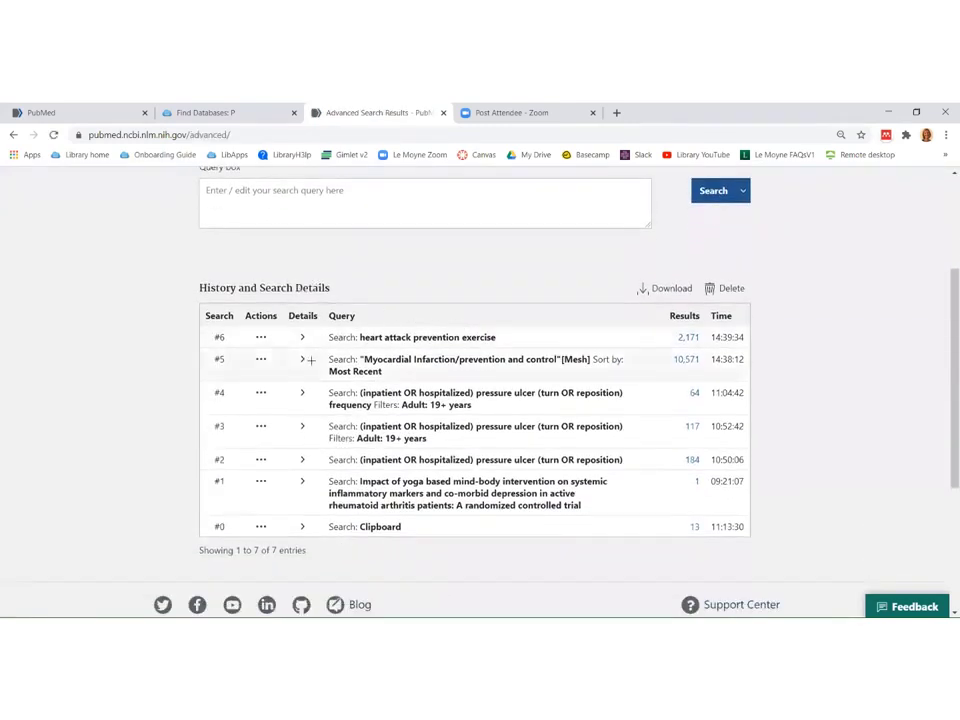
{"action": "left_click", "coordinate": [301, 337]}
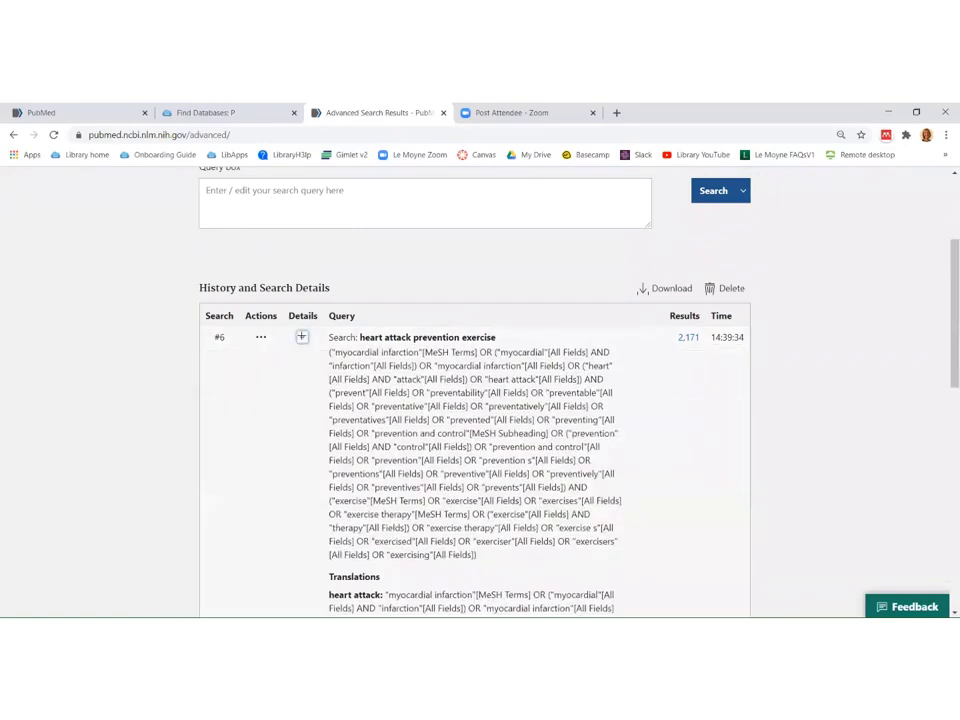
{"action": "scroll", "coordinate": [596, 403], "scroll_direction": "down", "scroll_amount": 1}
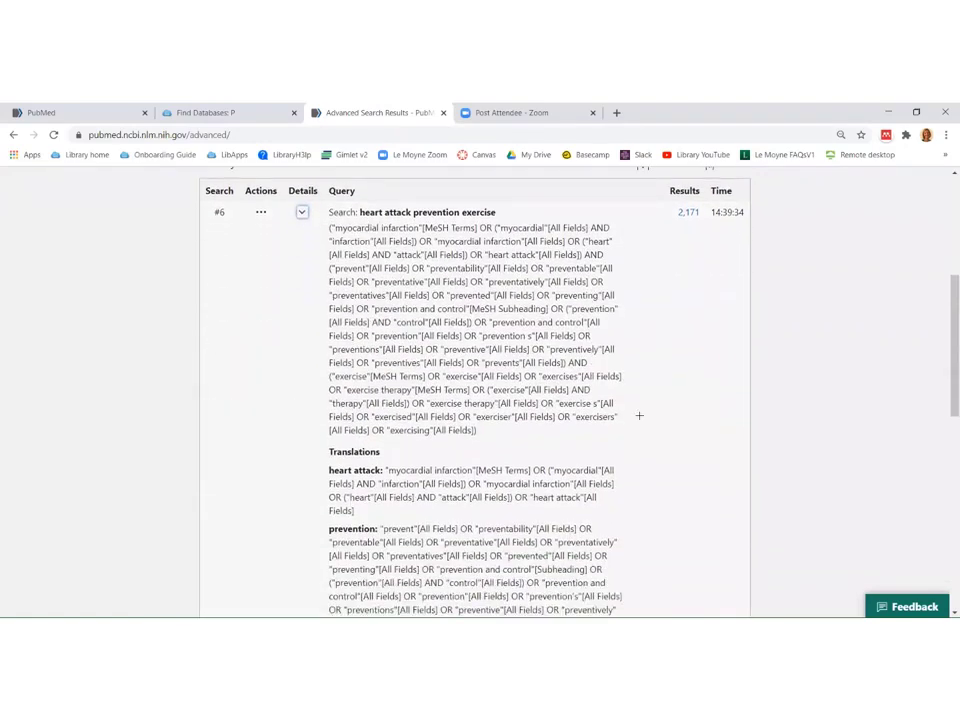
{"action": "scroll", "coordinate": [639, 415], "scroll_direction": "down", "scroll_amount": 2}
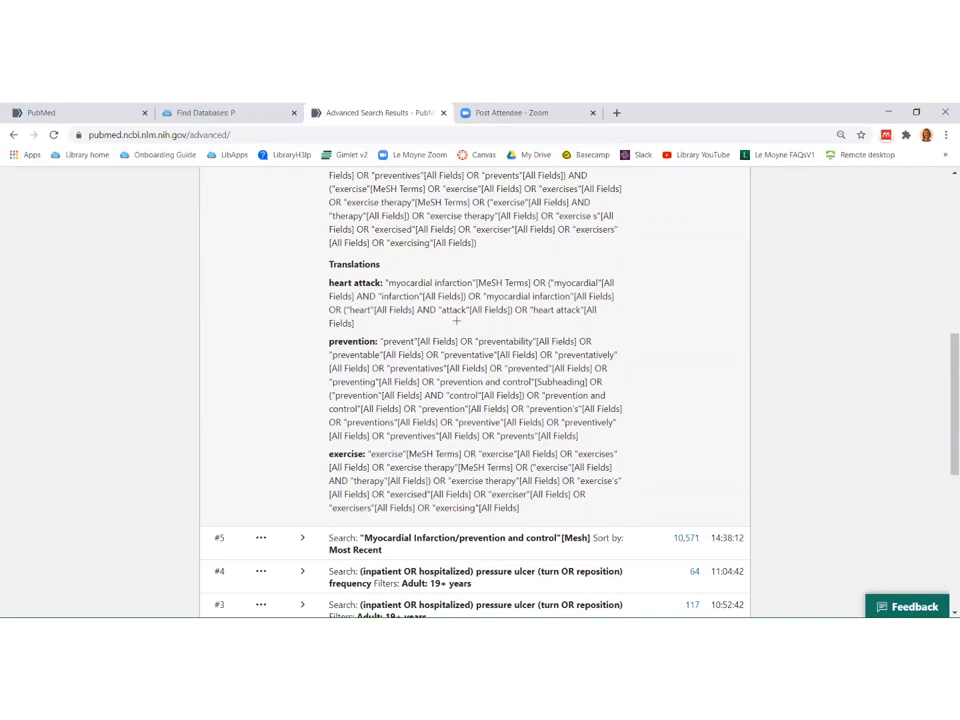
{"action": "scroll", "coordinate": [456, 320], "scroll_direction": "down", "scroll_amount": 1}
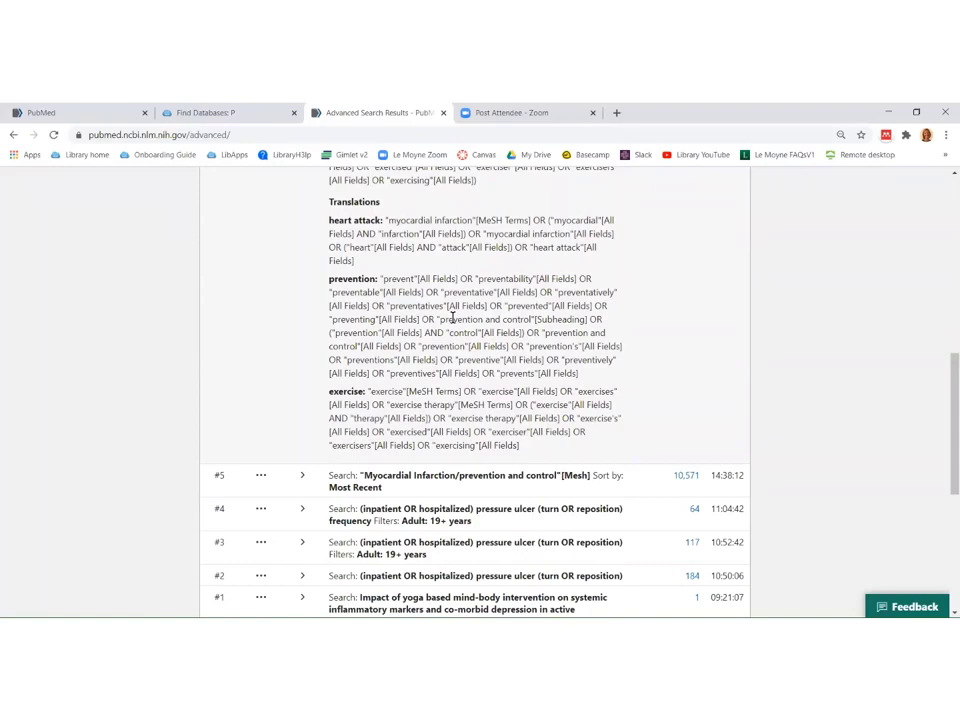
{"action": "scroll", "coordinate": [452, 318], "scroll_direction": "down", "scroll_amount": 1}
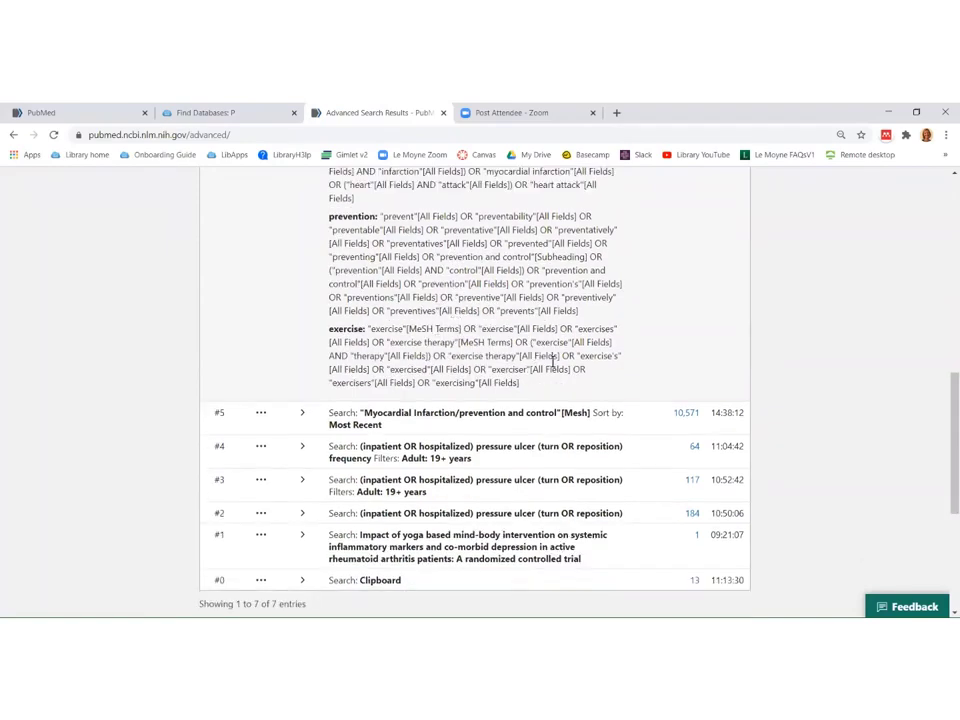
Open the MeSH database from the PubMed home page and search it for "exercise".
{"action": "scroll", "coordinate": [929, 307], "scroll_direction": "up", "scroll_amount": 5}
{"action": "scroll", "coordinate": [929, 307], "scroll_direction": "up", "scroll_amount": 4}
{"action": "scroll", "coordinate": [250, 240], "scroll_direction": "up", "scroll_amount": 1}
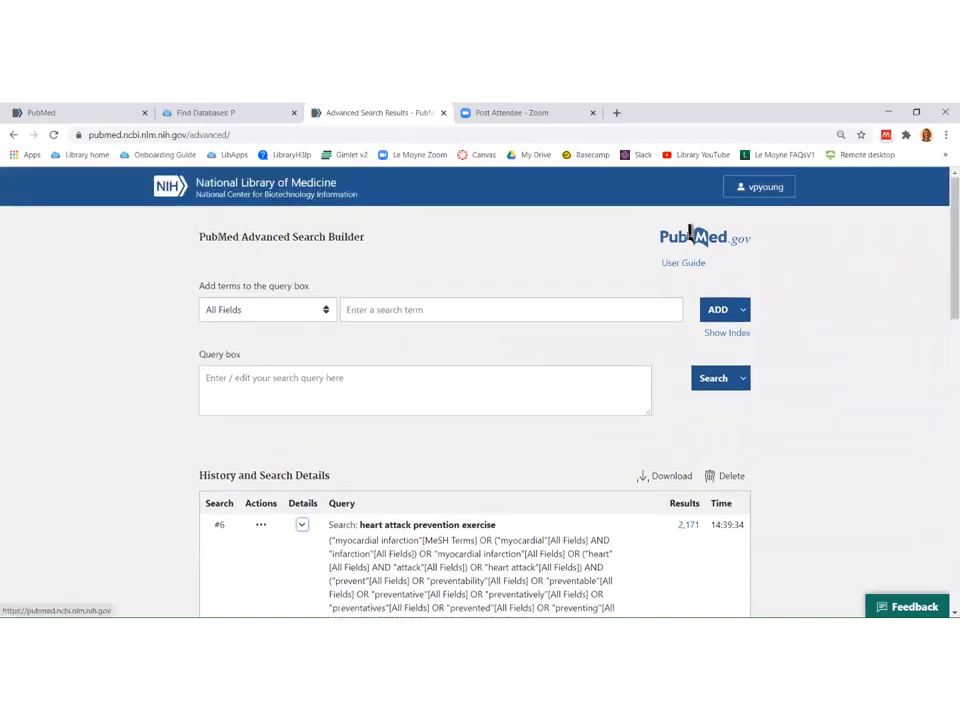
{"action": "left_click", "coordinate": [690, 234]}
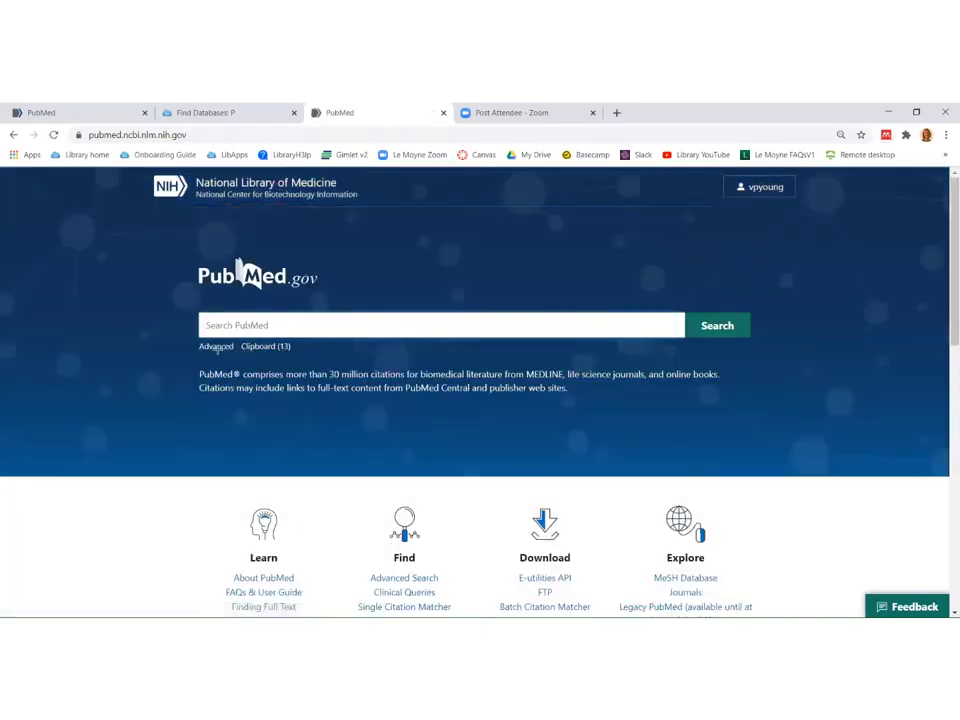
{"action": "left_click", "coordinate": [216, 347]}
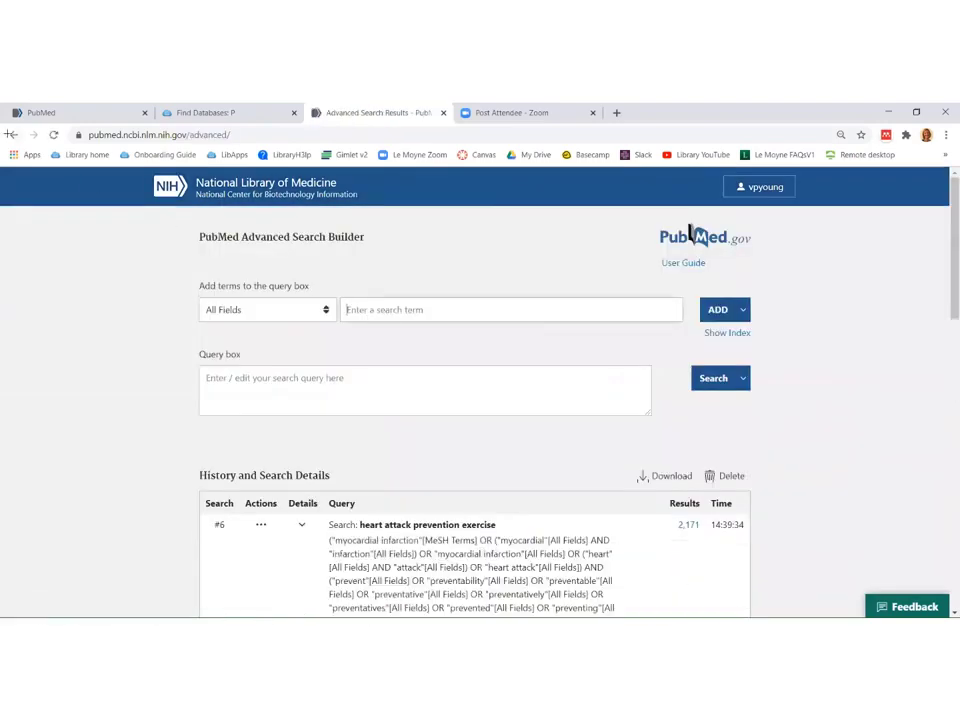
{"action": "left_click", "coordinate": [12, 134]}
{"action": "left_click", "coordinate": [686, 578]}
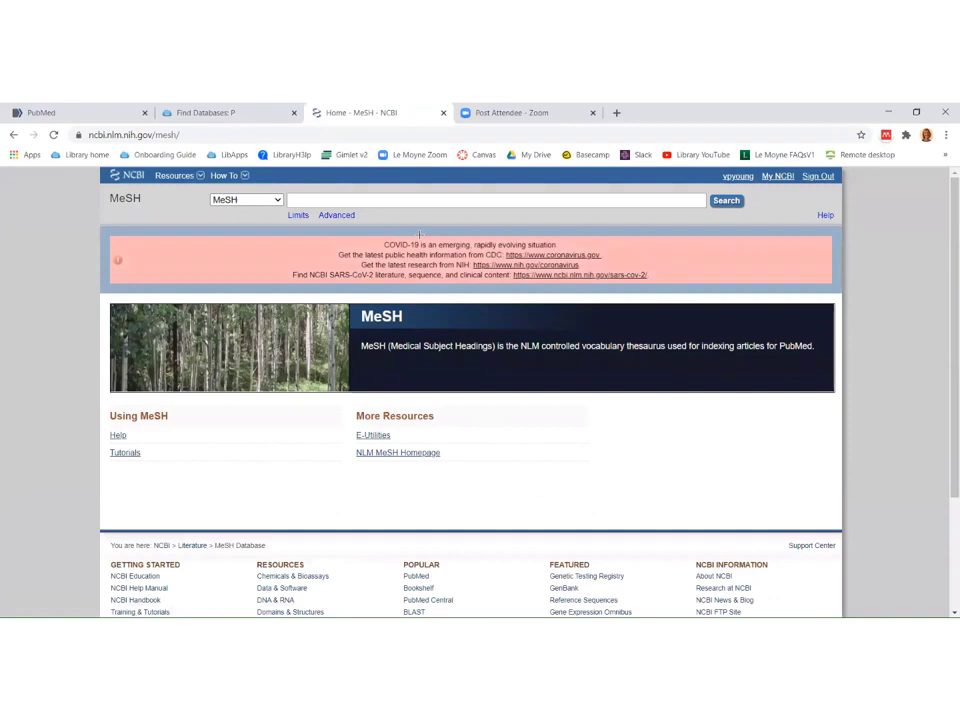
{"action": "type", "text": "exerc"}
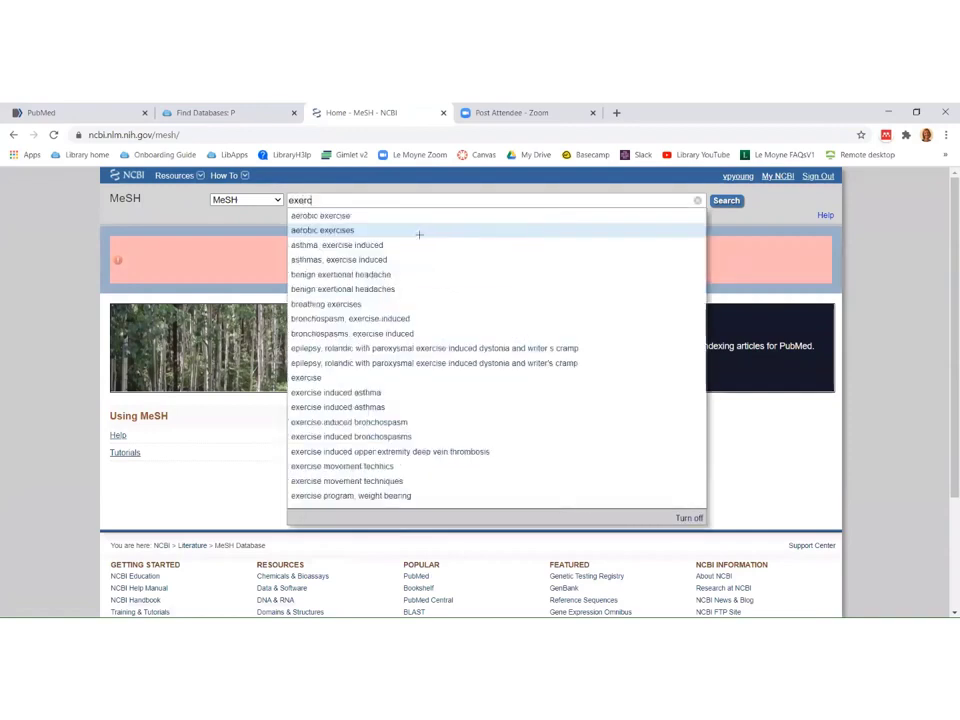
{"action": "type", "text": "ise"}
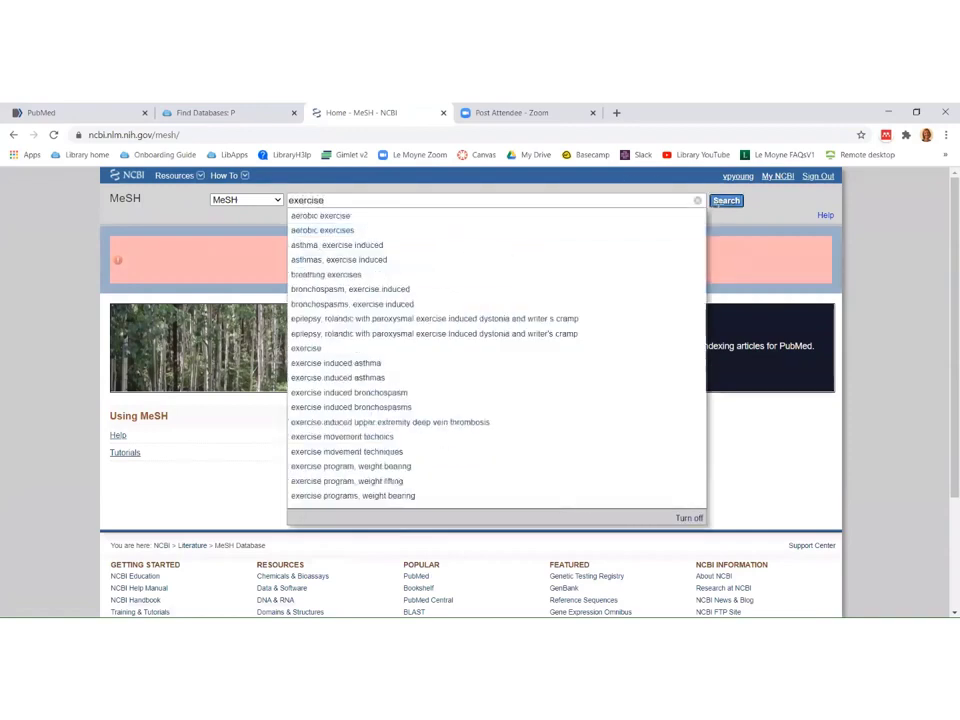
{"action": "left_click", "coordinate": [726, 200]}
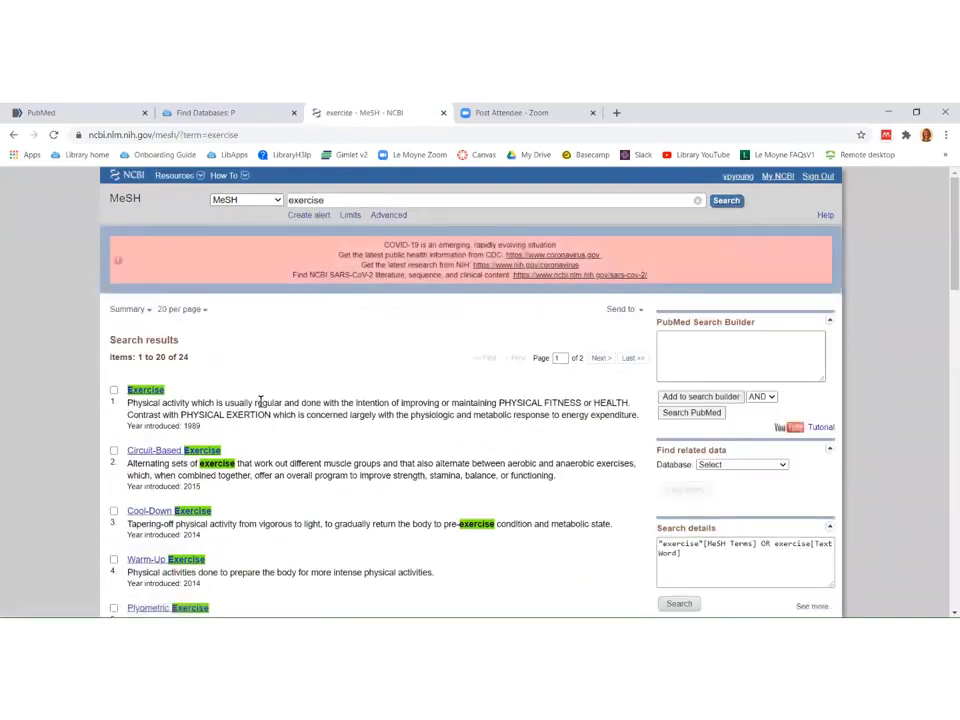
Open the Exercise MeSH record and examine its subheadings, entry terms and hierarchy trees.
{"action": "scroll", "coordinate": [258, 400], "scroll_direction": "down", "scroll_amount": 1}
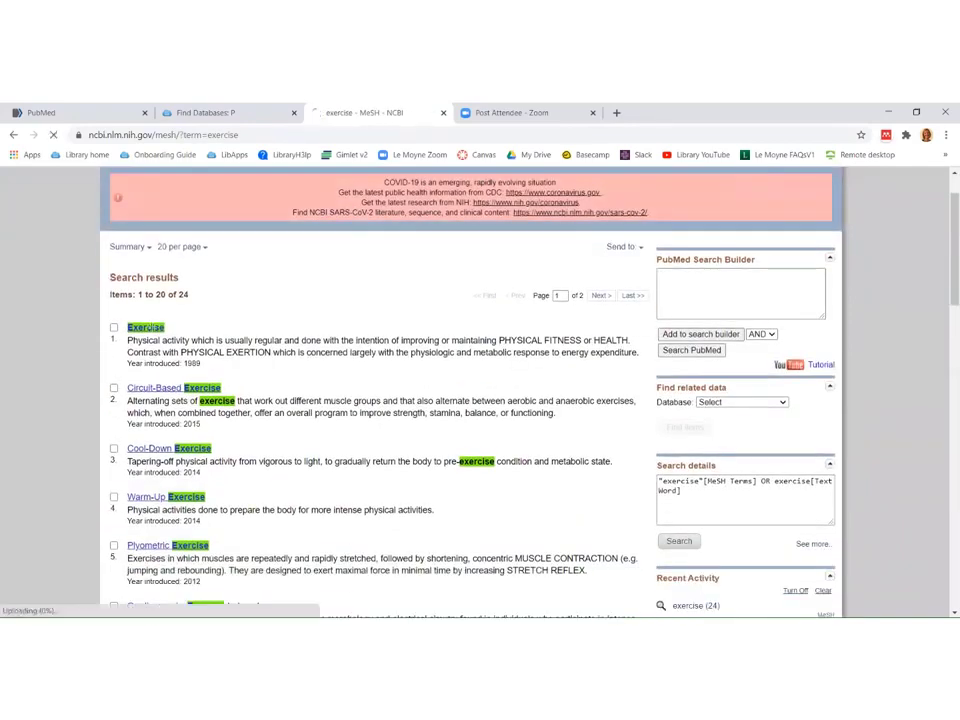
{"action": "left_click", "coordinate": [145, 327]}
{"action": "scroll", "coordinate": [296, 358], "scroll_direction": "down", "scroll_amount": 3}
{"action": "scroll", "coordinate": [296, 358], "scroll_direction": "down", "scroll_amount": 5}
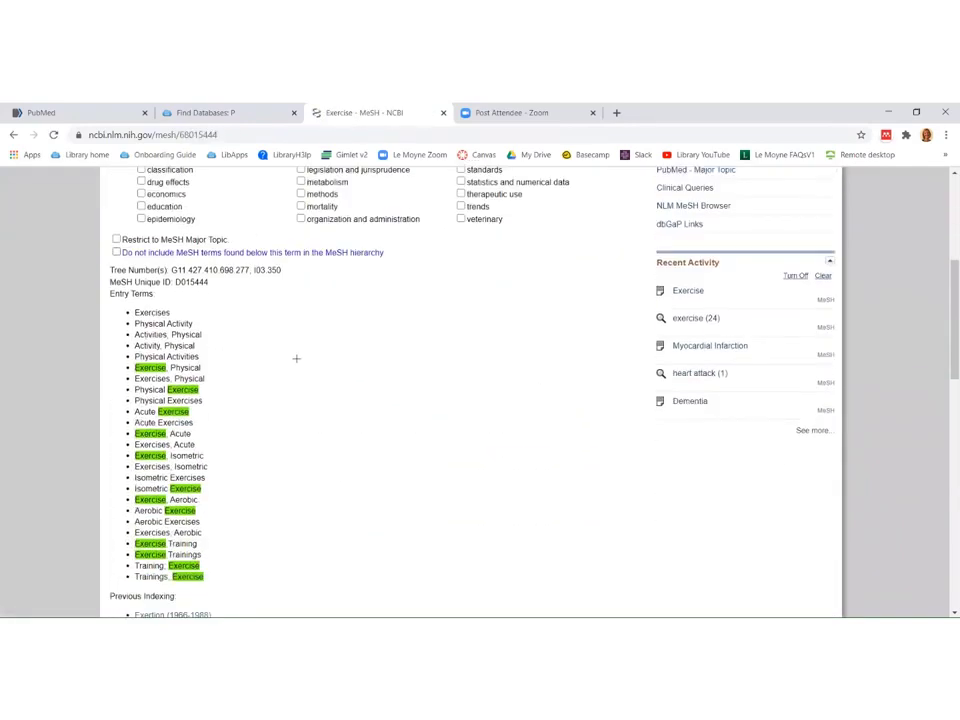
{"action": "scroll", "coordinate": [296, 358], "scroll_direction": "down", "scroll_amount": 5}
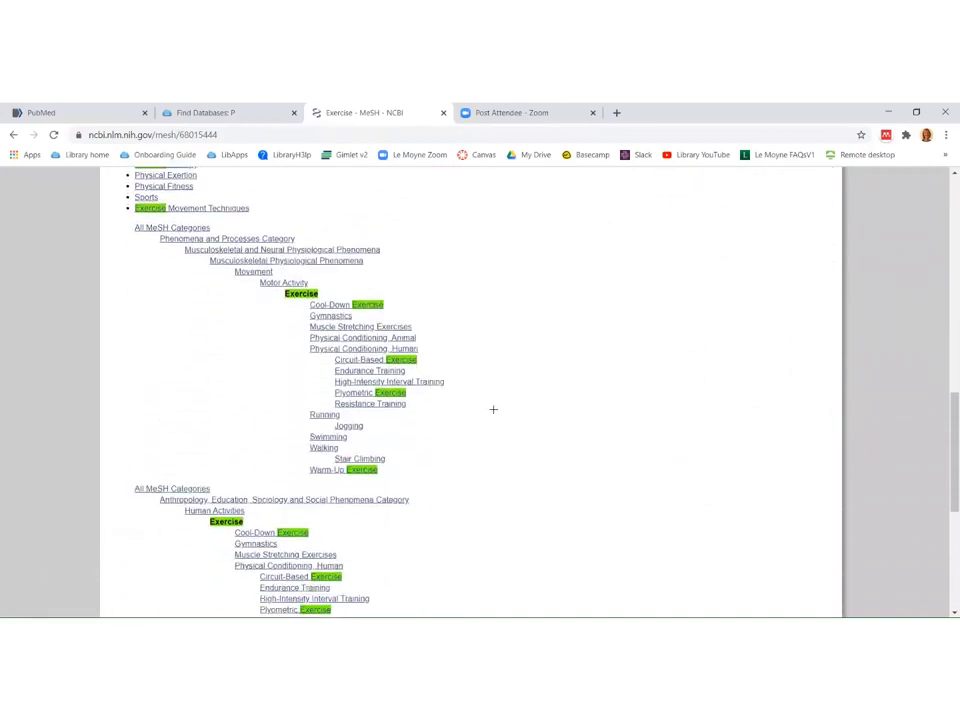
{"action": "scroll", "coordinate": [493, 407], "scroll_direction": "down", "scroll_amount": 1}
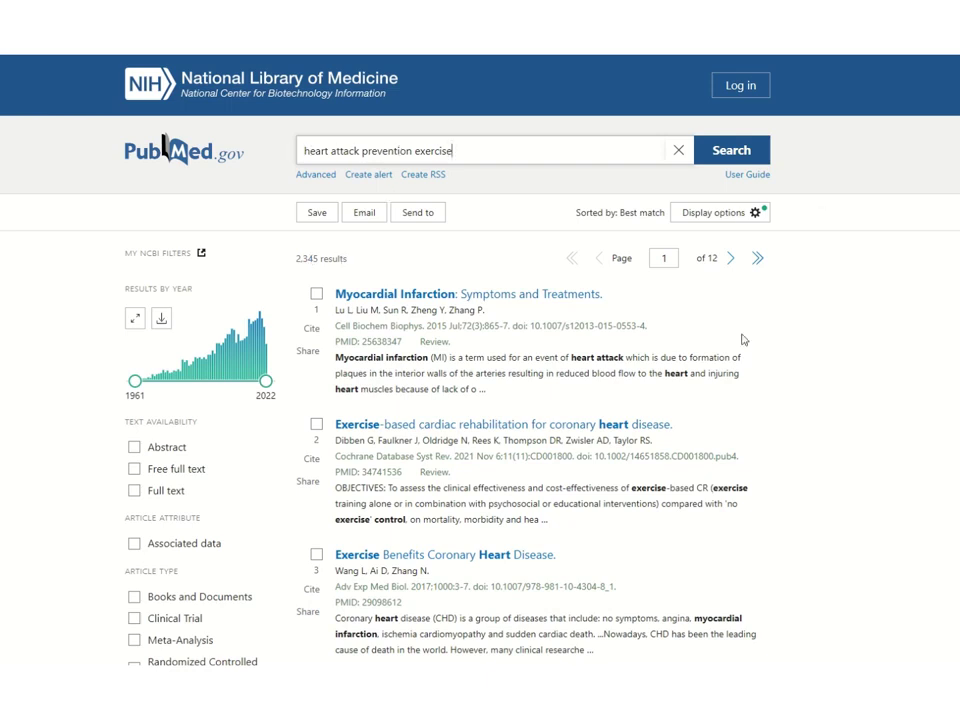
Limit the "heart attack prevention exercise" results in PubMed to publication years 2002 to 2022.
{"action": "scroll", "coordinate": [246, 510], "scroll_direction": "down", "scroll_amount": 3}
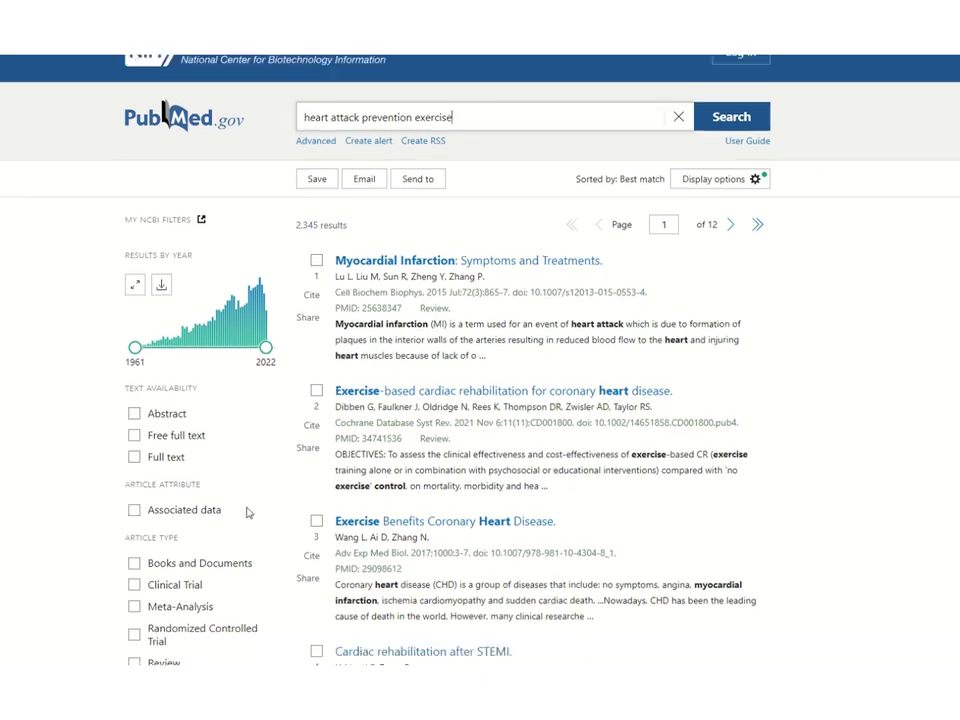
{"action": "scroll", "coordinate": [252, 521], "scroll_direction": "down", "scroll_amount": 1}
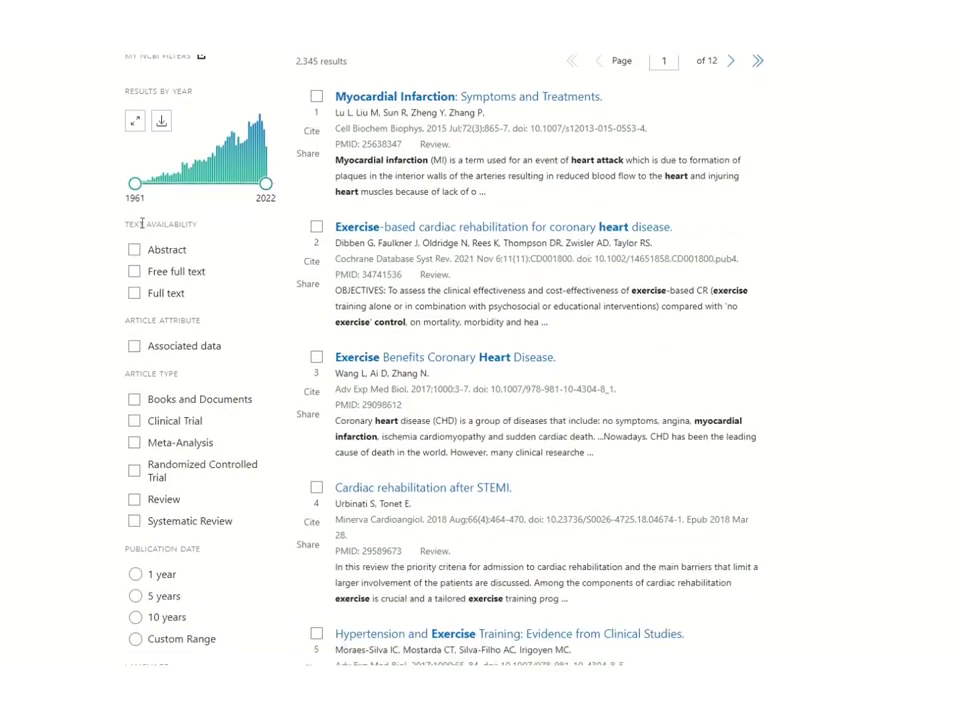
{"action": "scroll", "coordinate": [109, 230], "scroll_direction": "up", "scroll_amount": 1}
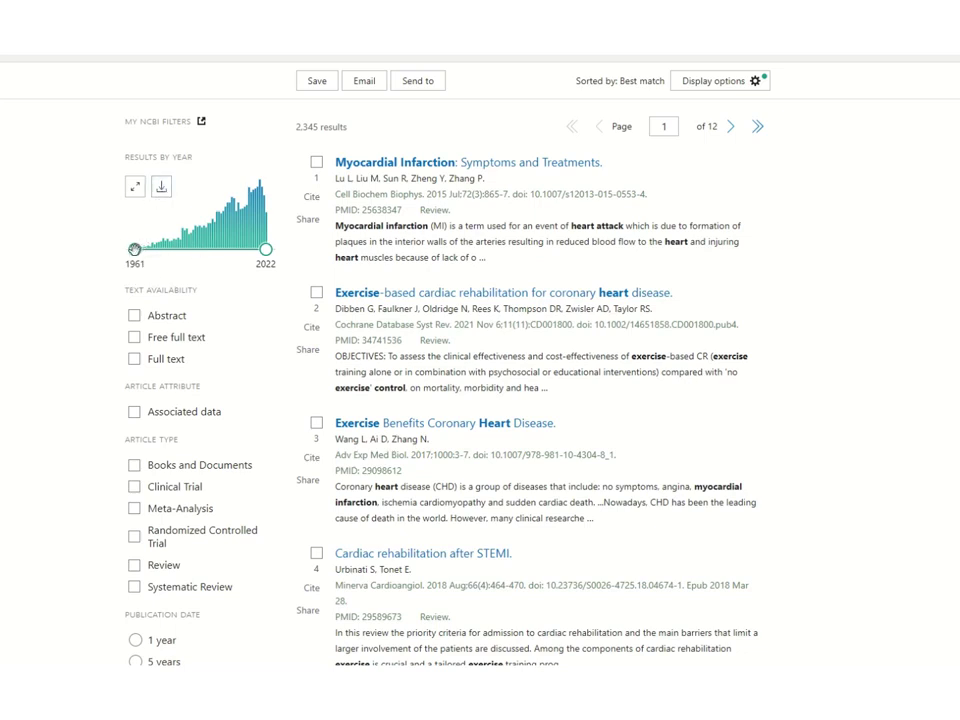
{"action": "left_click_drag", "start_coordinate": [135, 251], "coordinate": [223, 253]}
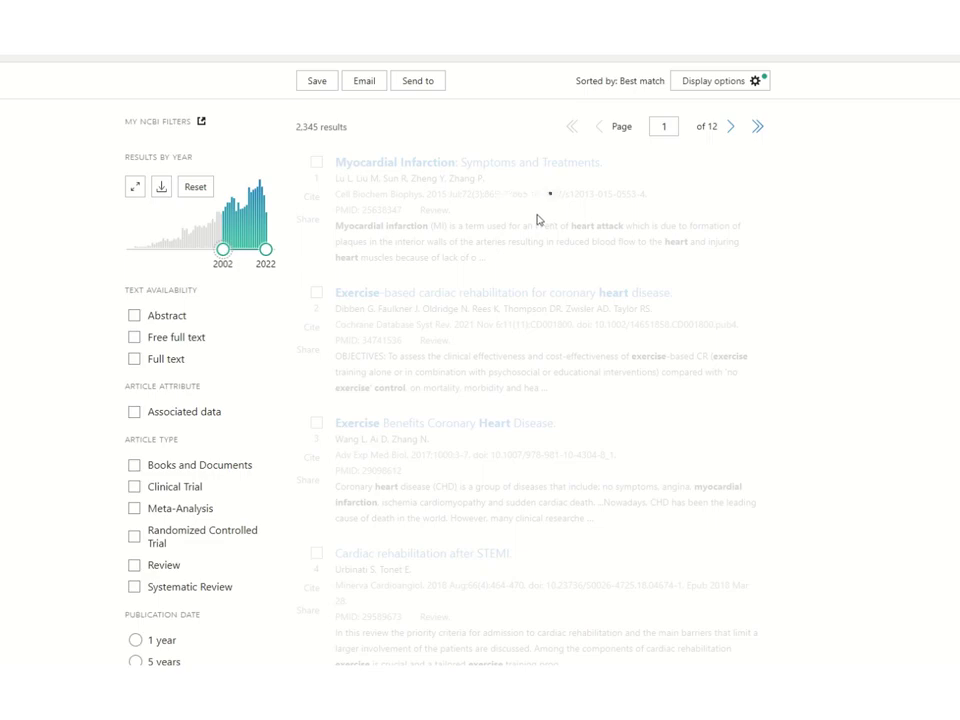
Try the Randomized Controlled Trial article type filter on the results and clear all filters.
{"action": "scroll", "coordinate": [799, 381], "scroll_direction": "down", "scroll_amount": 1}
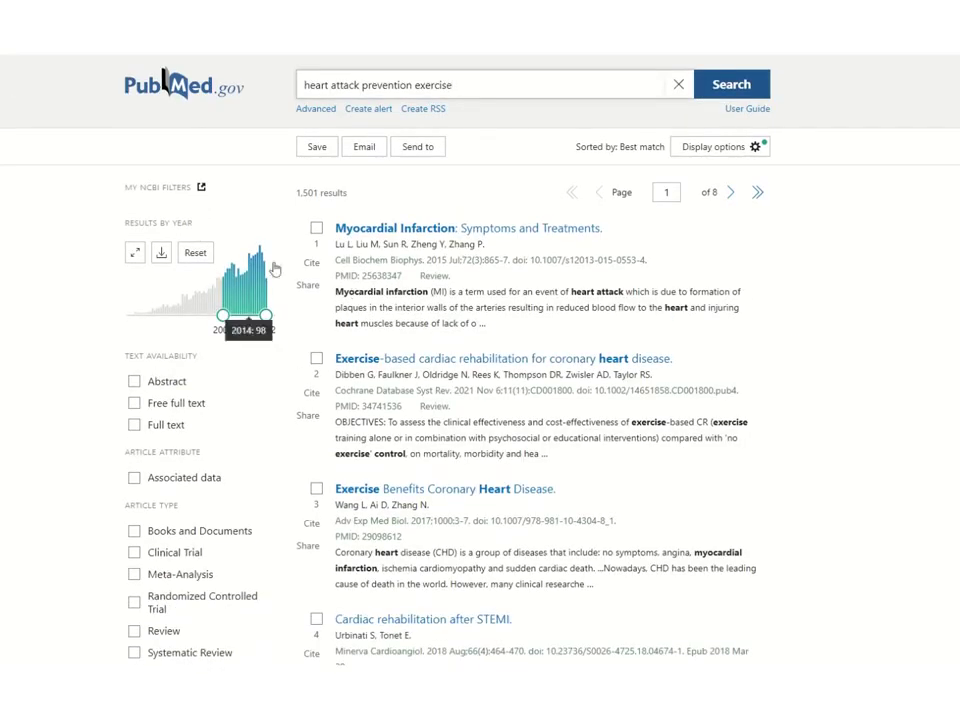
{"action": "scroll", "coordinate": [847, 375], "scroll_direction": "down", "scroll_amount": 2}
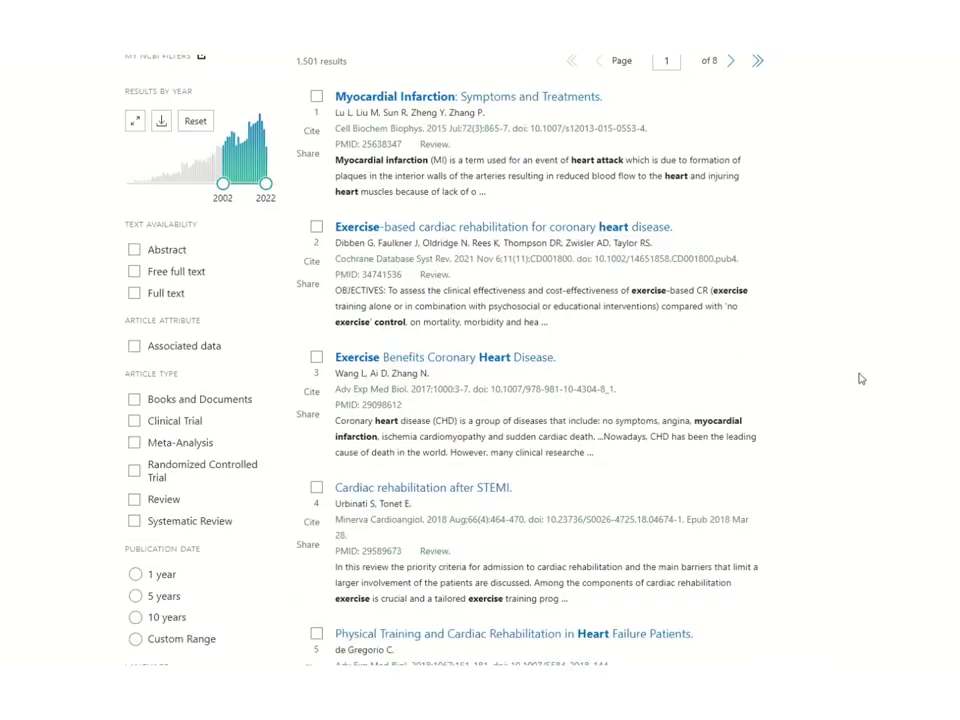
{"action": "scroll", "coordinate": [860, 378], "scroll_direction": "down", "scroll_amount": 2}
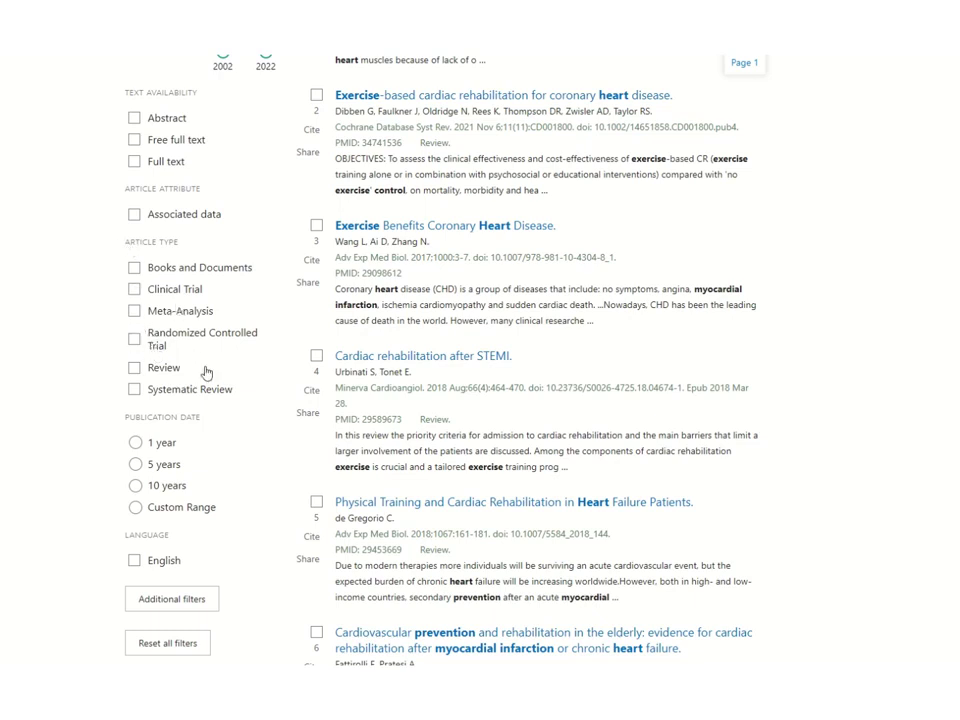
{"action": "left_click", "coordinate": [136, 344]}
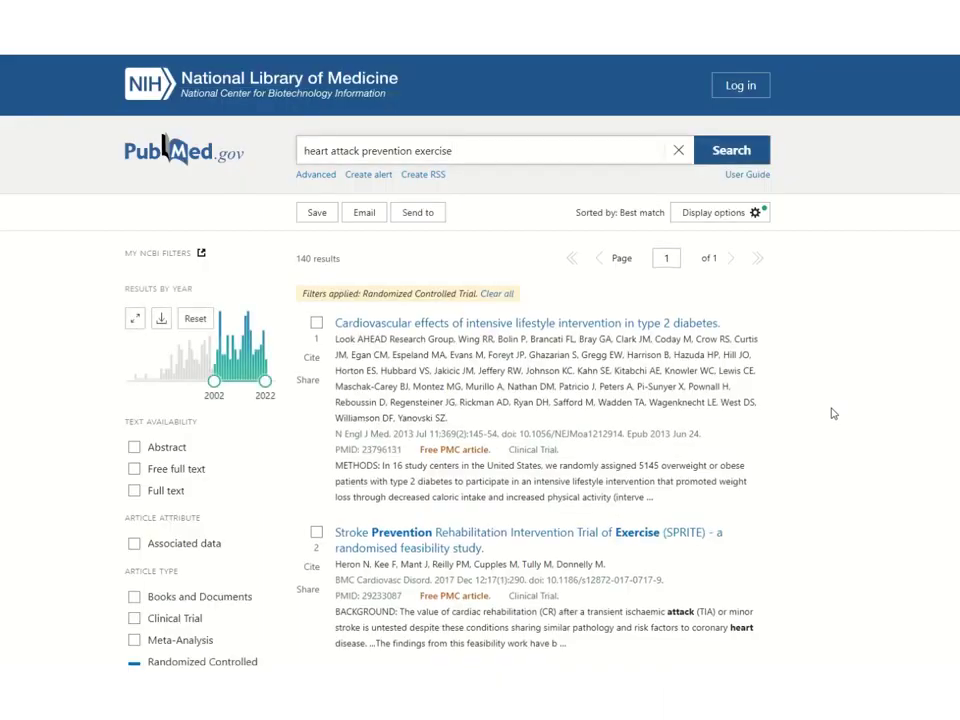
{"action": "left_click", "coordinate": [489, 298]}
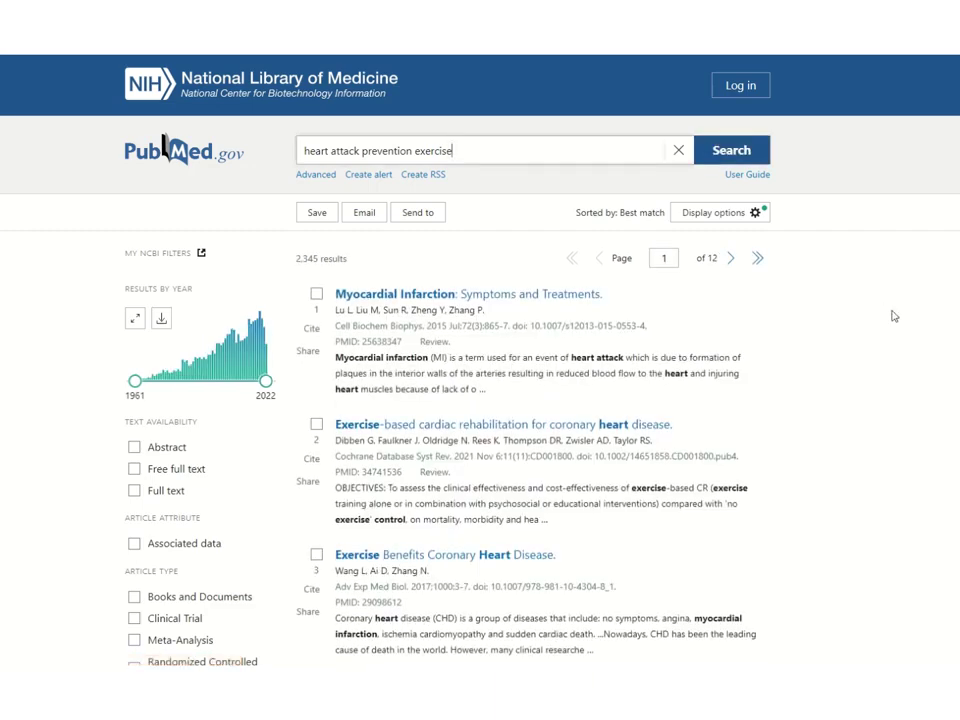
Limit the PubMed results to the Systematic Review article type and look over the filtered list.
{"action": "scroll", "coordinate": [22, 541], "scroll_direction": "down", "scroll_amount": 2}
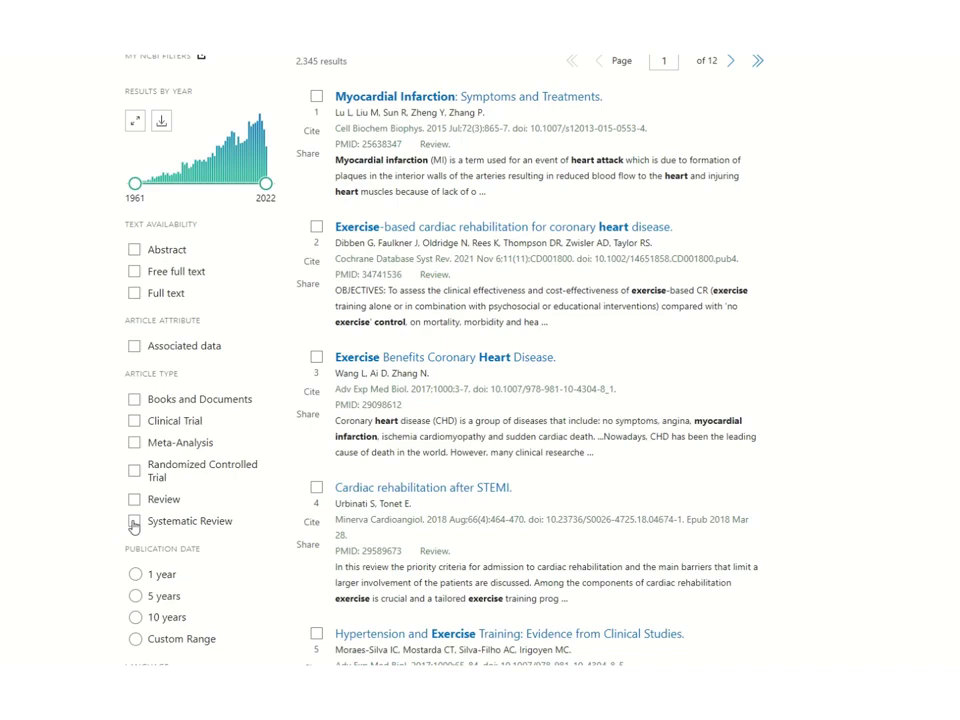
{"action": "left_click", "coordinate": [134, 523]}
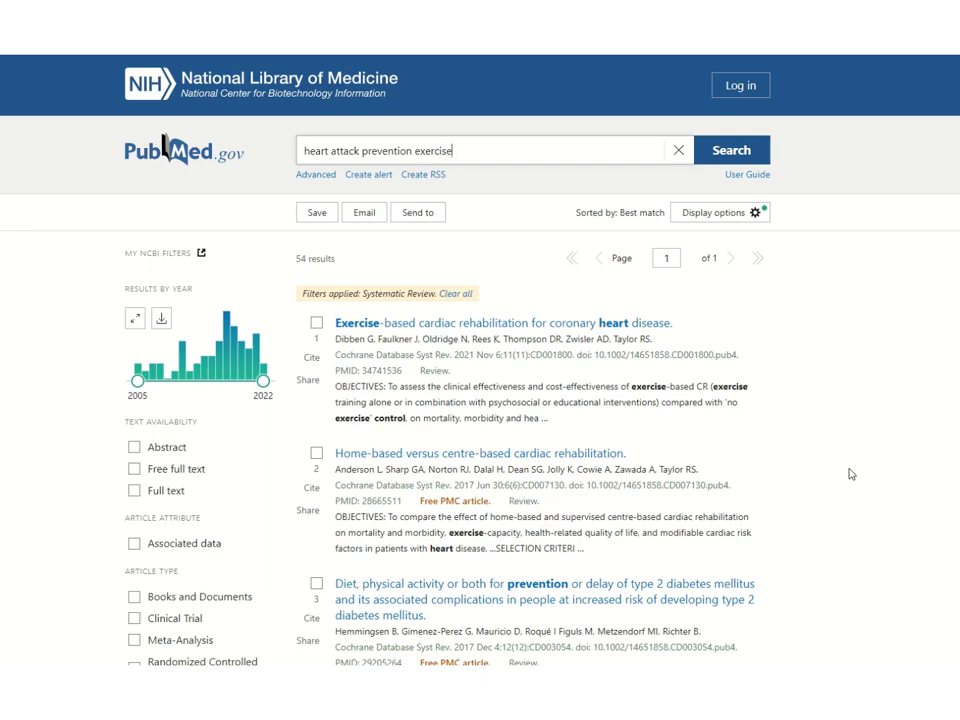
{"action": "scroll", "coordinate": [851, 474], "scroll_direction": "down", "scroll_amount": 2}
{"action": "scroll", "coordinate": [849, 474], "scroll_direction": "down", "scroll_amount": 1}
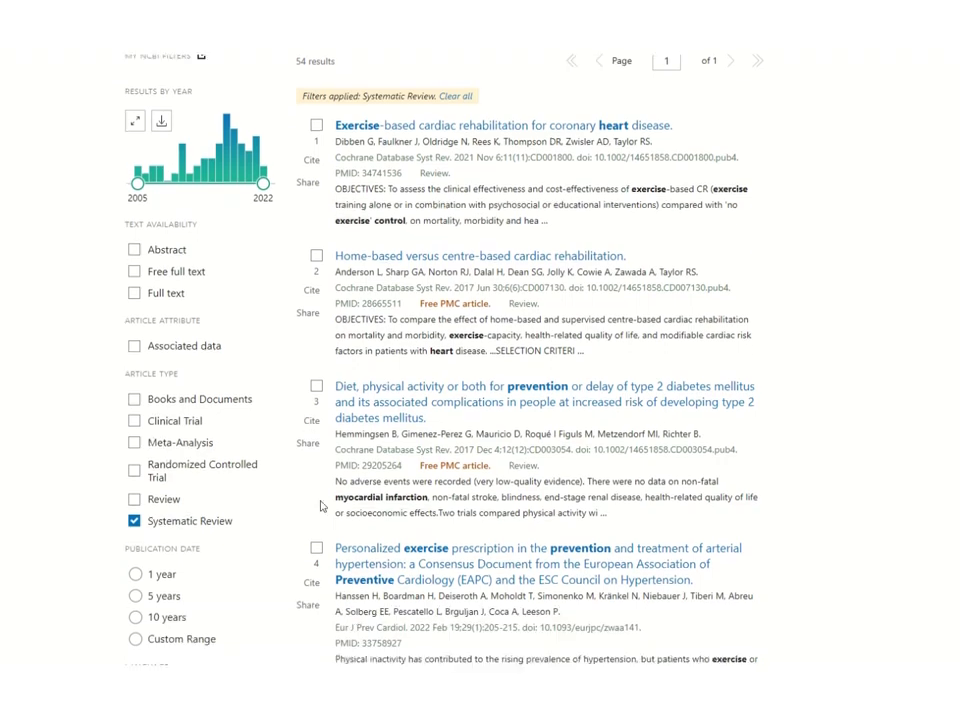
{"action": "scroll", "coordinate": [323, 401], "scroll_direction": "up", "scroll_amount": 2}
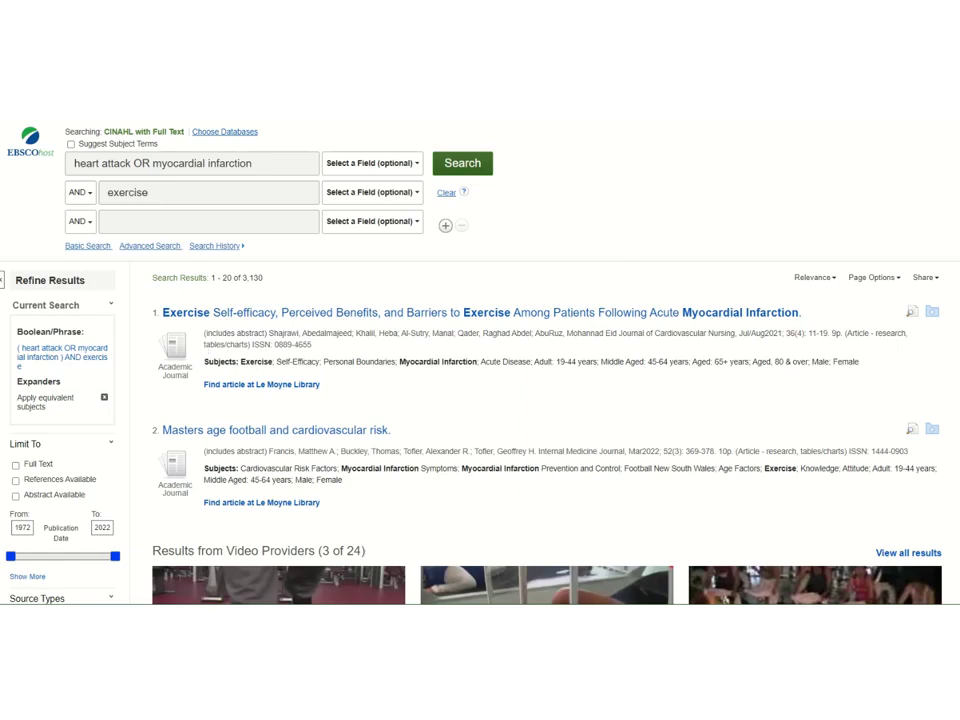
In CINAHL, limit the heart attack and exercise search results to publication dates from 2002 to 2022.
{"action": "scroll", "coordinate": [546, 400], "scroll_direction": "down", "scroll_amount": 5}
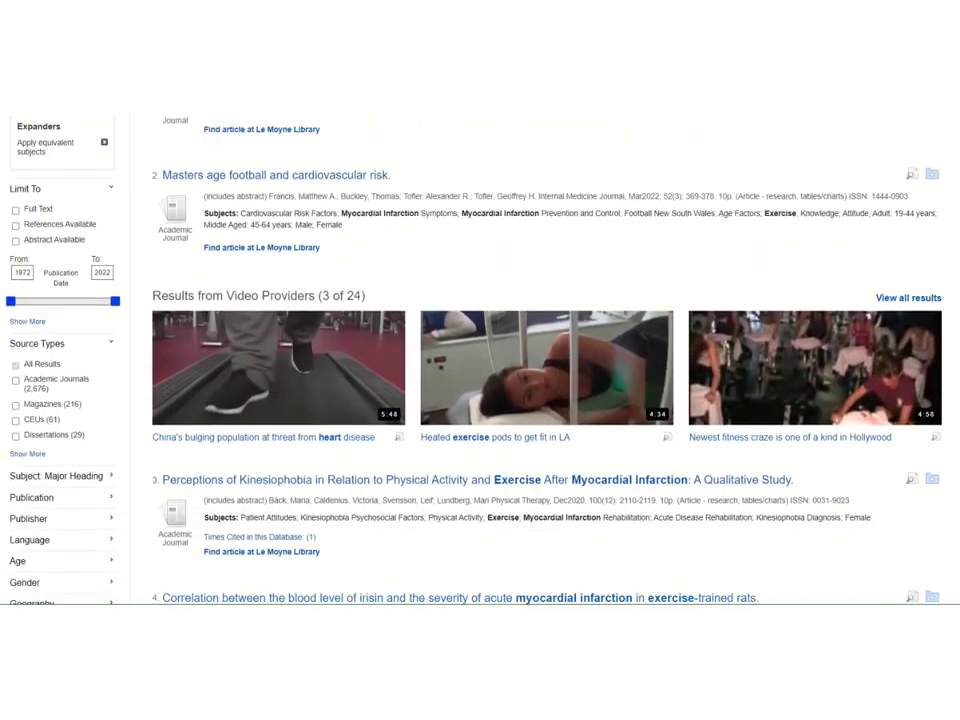
{"action": "scroll", "coordinate": [546, 400], "scroll_direction": "down", "scroll_amount": 1}
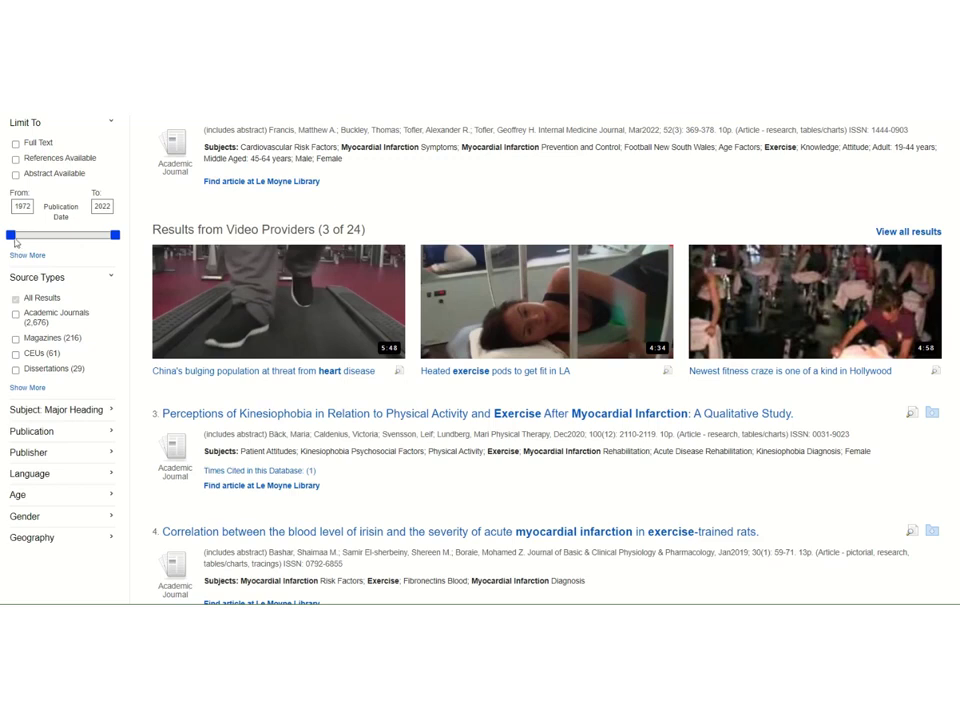
{"action": "left_click_drag", "start_coordinate": [12, 238], "coordinate": [74, 243]}
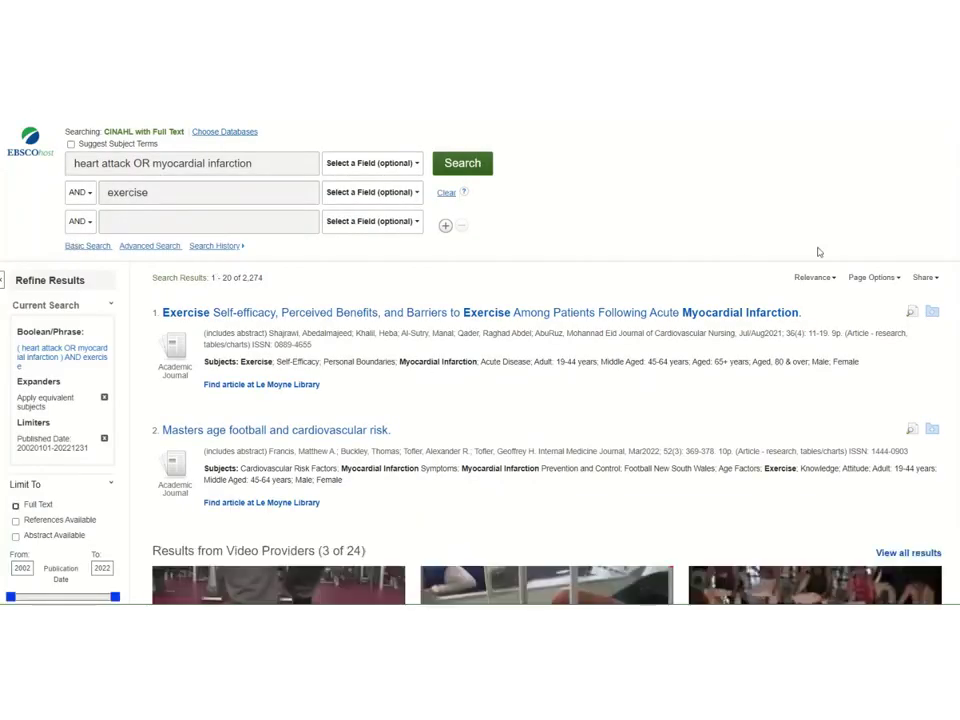
Show the full set of search limiters and restrict the CINAHL results to peer-reviewed publications.
{"action": "scroll", "coordinate": [545, 400], "scroll_direction": "down", "scroll_amount": 5}
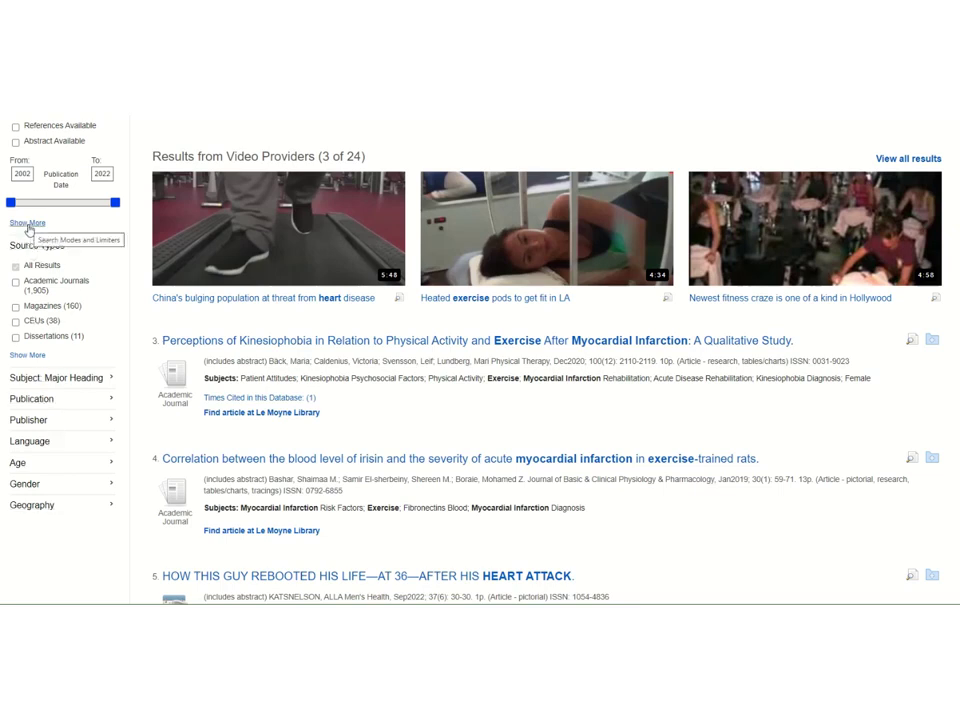
{"action": "left_click", "coordinate": [29, 229]}
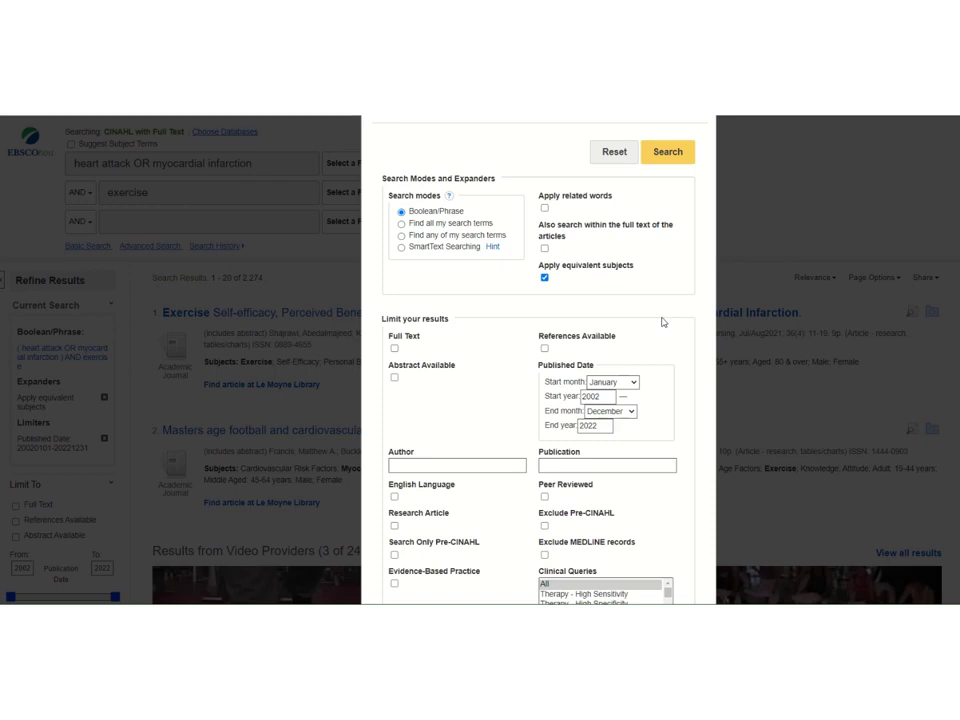
{"action": "scroll", "coordinate": [662, 322], "scroll_direction": "down", "scroll_amount": 3}
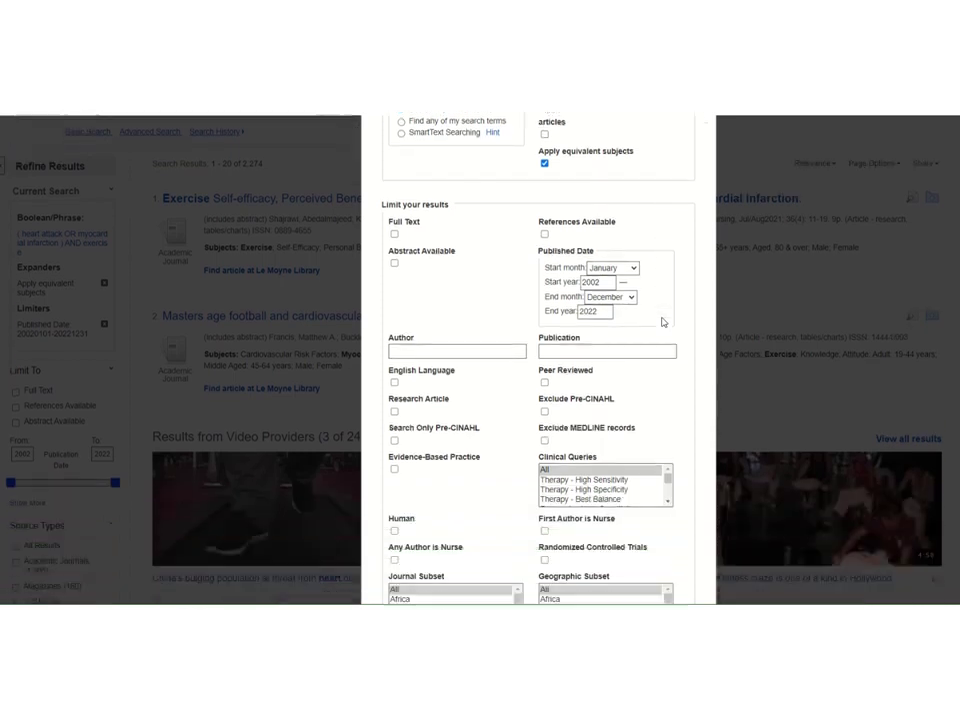
{"action": "left_click", "coordinate": [545, 326]}
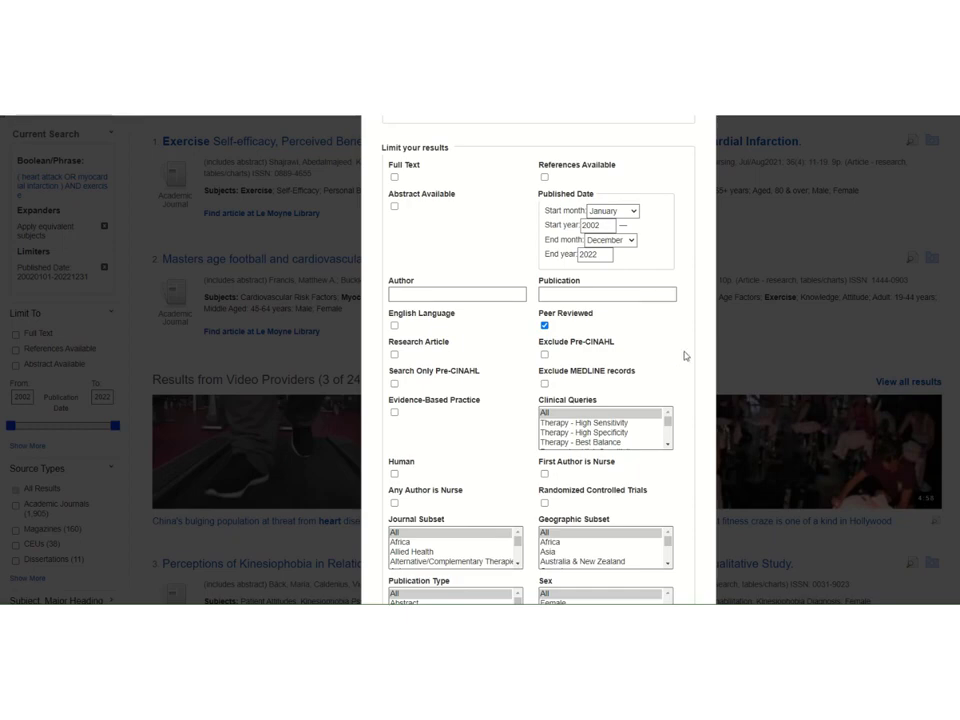
Choose Systematic Review as the publication type among the CINAHL search limiters.
{"action": "scroll", "coordinate": [677, 355], "scroll_direction": "down", "scroll_amount": 2}
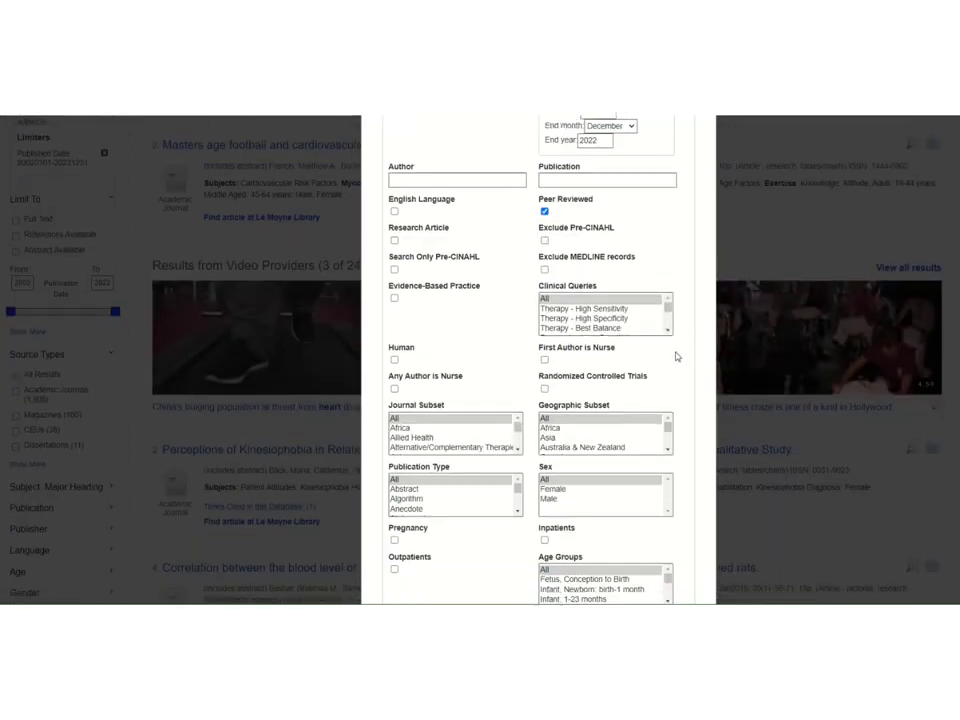
{"action": "scroll", "coordinate": [677, 357], "scroll_direction": "down", "scroll_amount": 3}
{"action": "scroll", "coordinate": [552, 345], "scroll_direction": "down", "scroll_amount": 1}
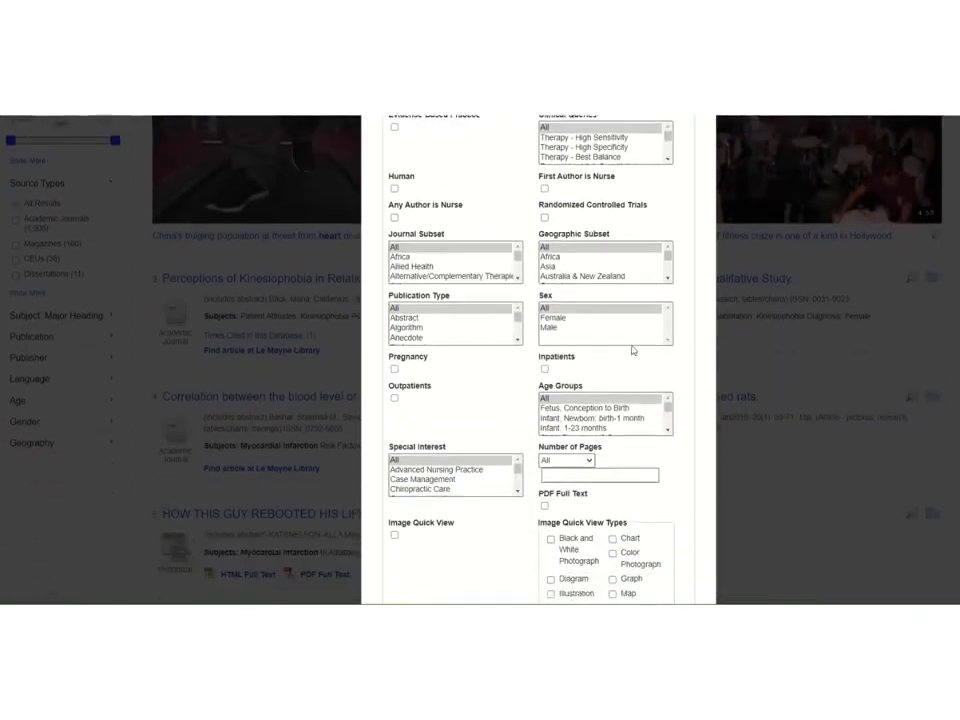
{"action": "left_click", "coordinate": [519, 322]}
{"action": "scroll", "coordinate": [519, 322], "scroll_direction": "down", "scroll_amount": 3}
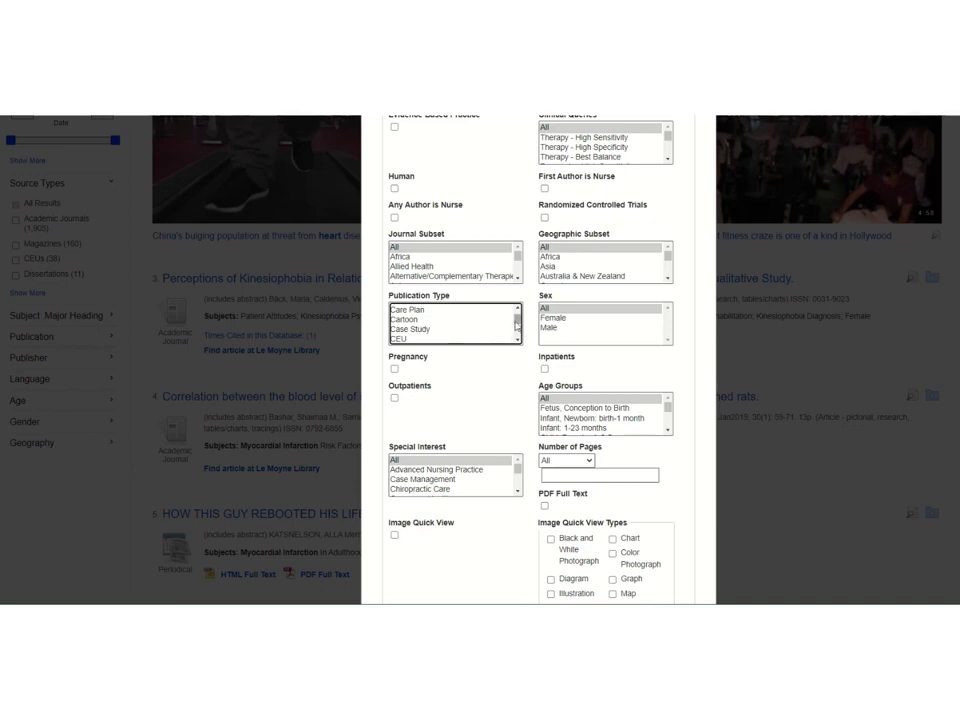
{"action": "scroll", "coordinate": [518, 326], "scroll_direction": "down", "scroll_amount": 5}
{"action": "scroll", "coordinate": [518, 334], "scroll_direction": "down", "scroll_amount": 3}
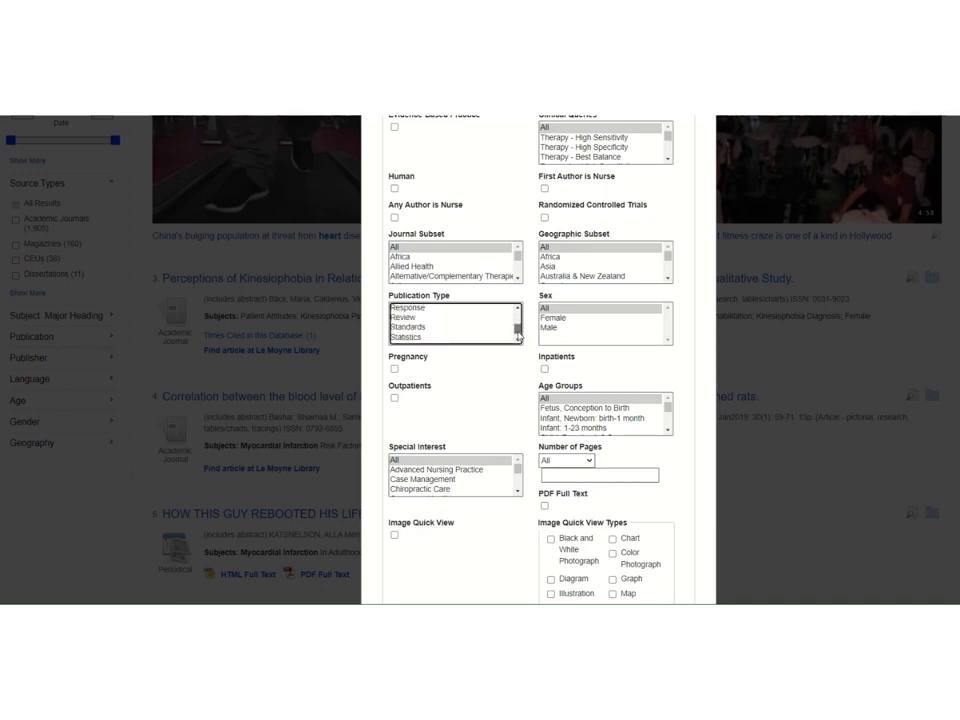
{"action": "scroll", "coordinate": [518, 334], "scroll_direction": "up", "scroll_amount": 2}
{"action": "scroll", "coordinate": [518, 336], "scroll_direction": "down", "scroll_amount": 1}
{"action": "scroll", "coordinate": [518, 338], "scroll_direction": "down", "scroll_amount": 3}
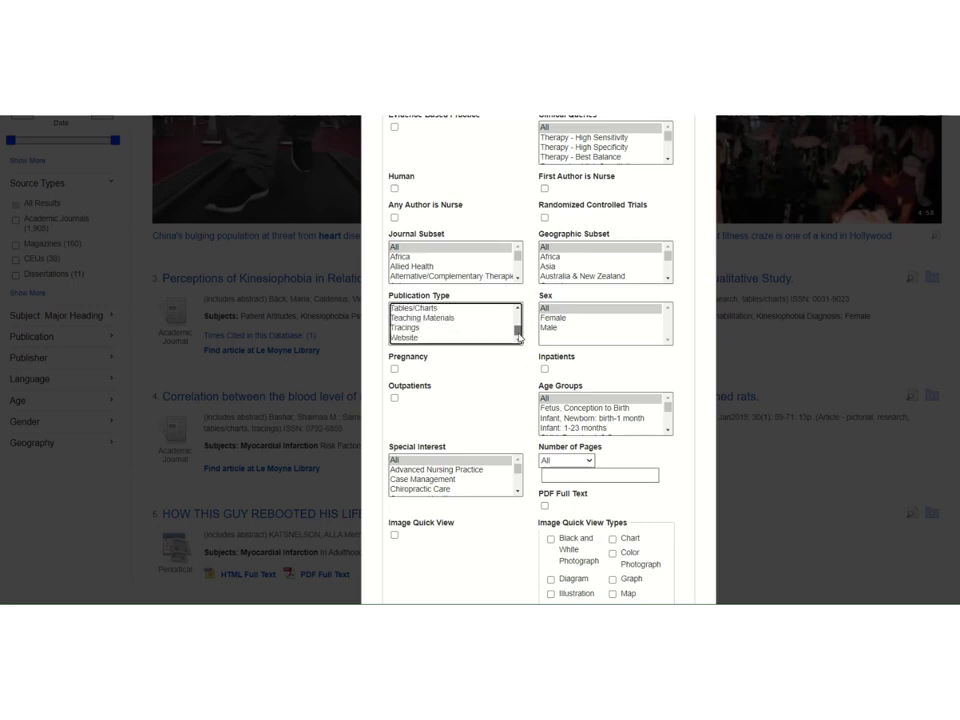
{"action": "scroll", "coordinate": [482, 330], "scroll_direction": "up", "scroll_amount": 2}
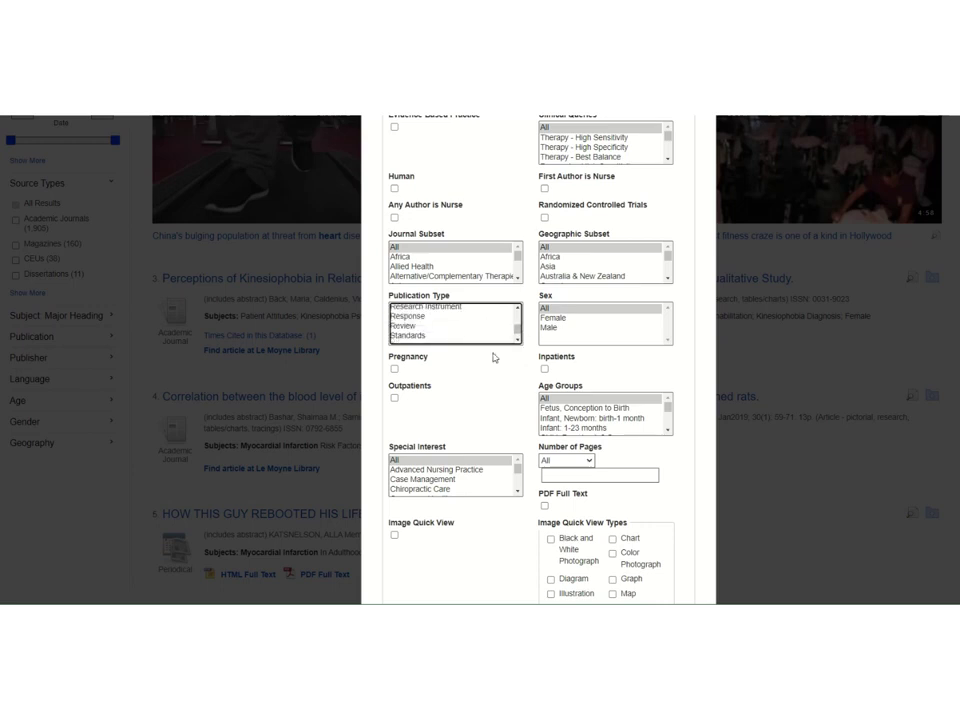
{"action": "scroll", "coordinate": [519, 344], "scroll_direction": "down", "scroll_amount": 1}
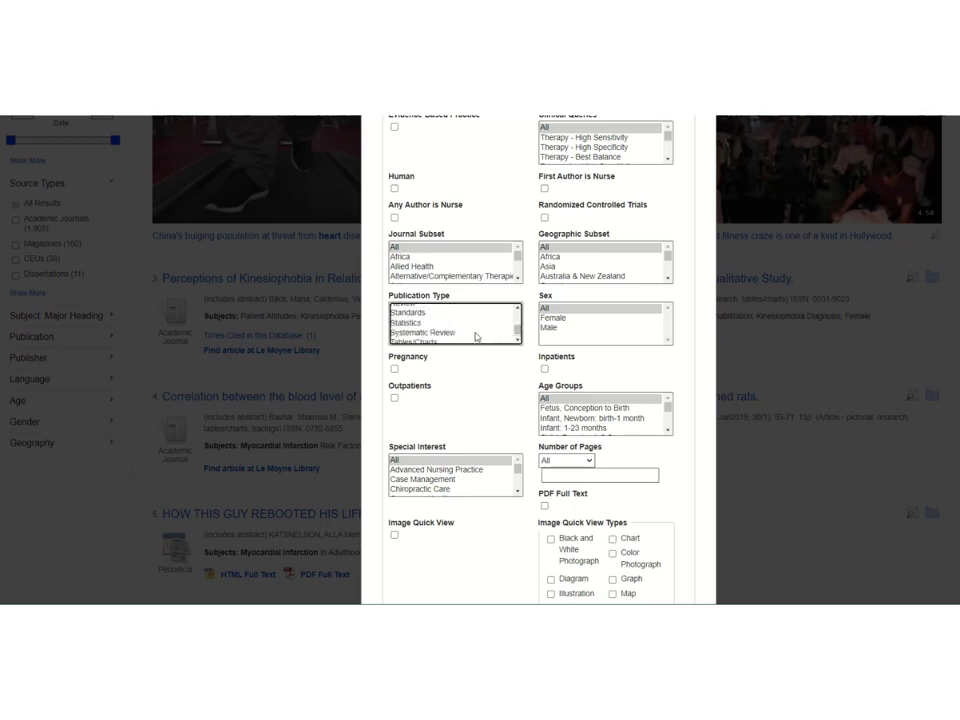
{"action": "left_click", "coordinate": [476, 335]}
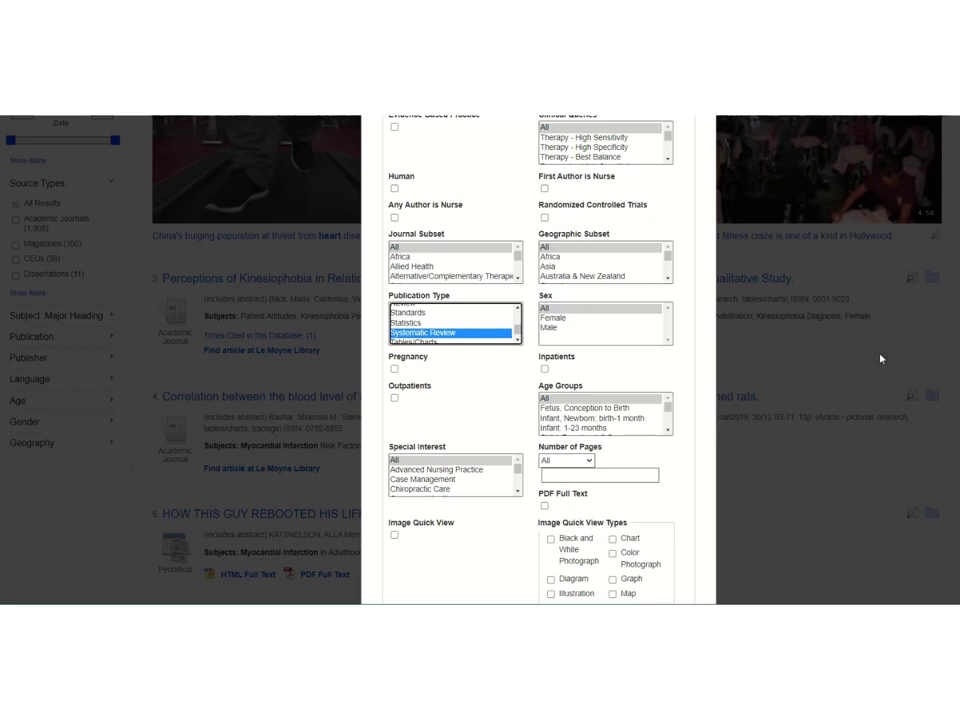
Run the search with the chosen limiters, and remove the Systematic Review publication type limiter from the results.
{"action": "scroll", "coordinate": [895, 395], "scroll_direction": "down", "scroll_amount": 2}
{"action": "scroll", "coordinate": [895, 397], "scroll_direction": "down", "scroll_amount": 1}
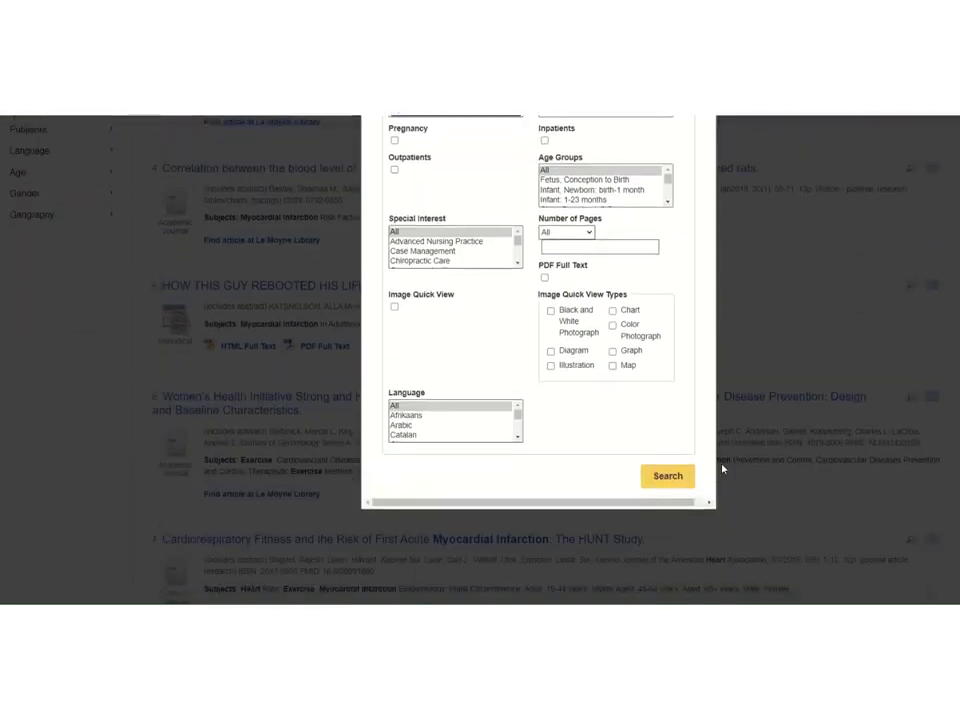
{"action": "left_click", "coordinate": [668, 477]}
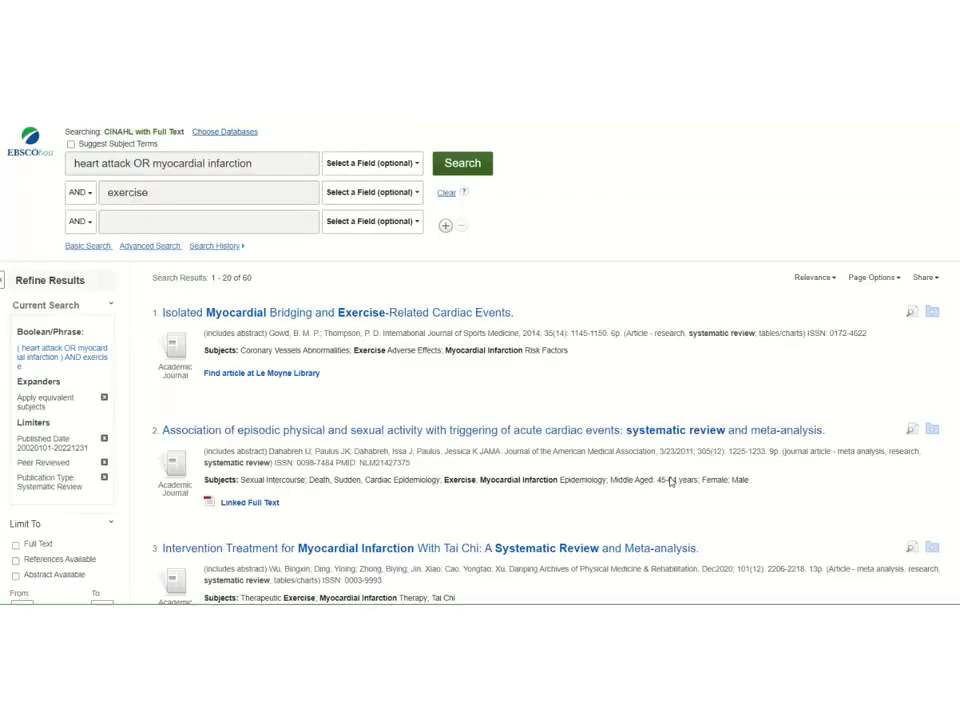
{"action": "left_click", "coordinate": [104, 479]}
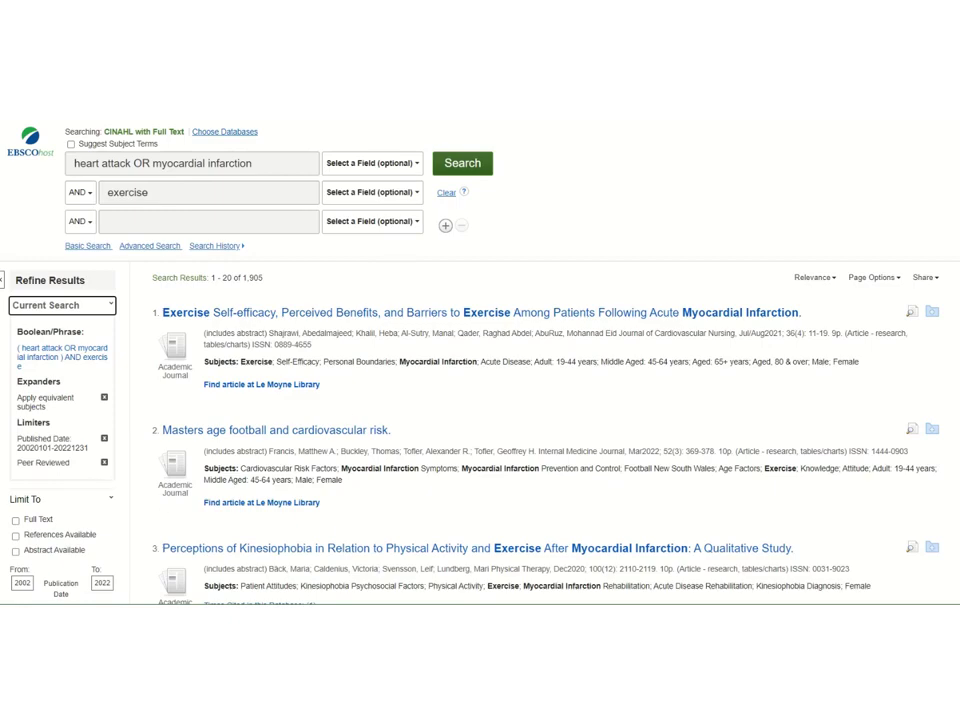
Reopen the full set of limiters, restrict the CINAHL results to Randomized Controlled Trials and look over the filtered list.
{"action": "scroll", "coordinate": [480, 400], "scroll_direction": "down", "scroll_amount": 5}
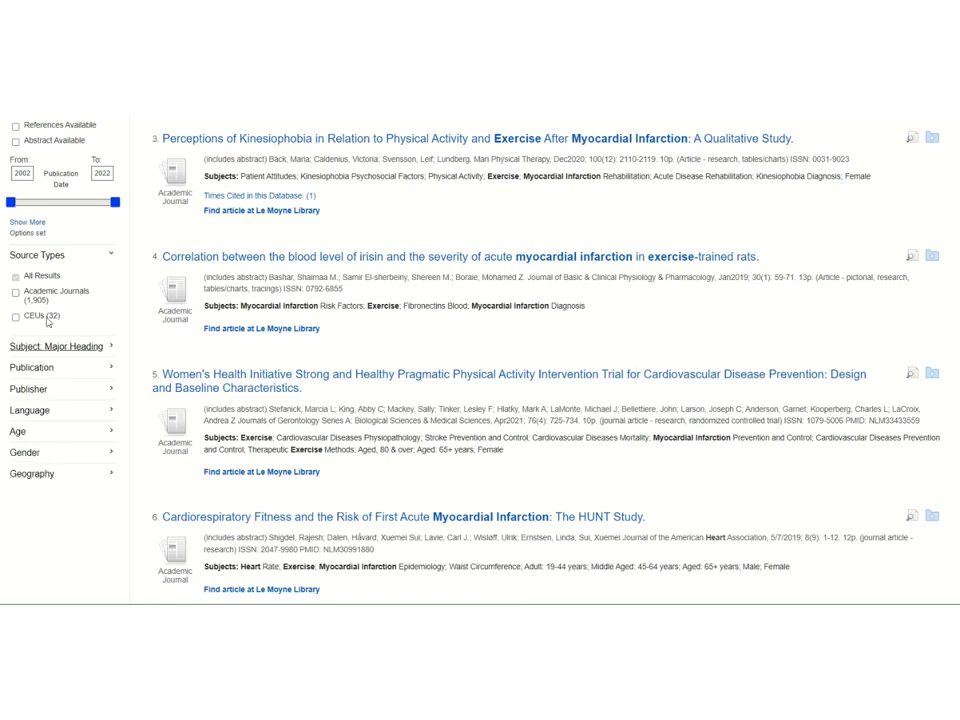
{"action": "left_click", "coordinate": [22, 229]}
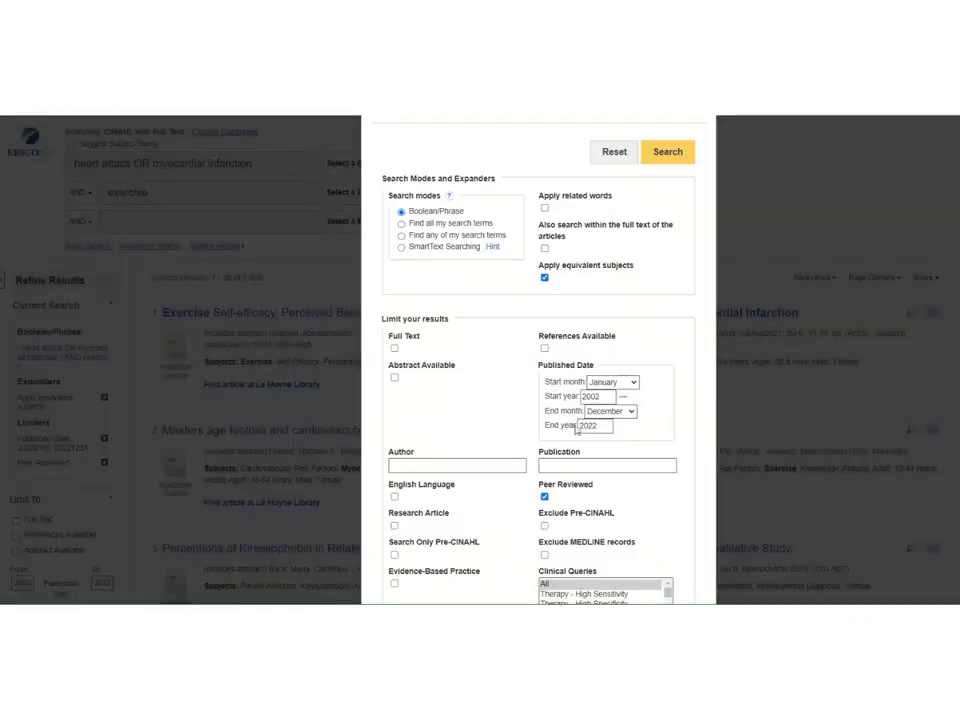
{"action": "scroll", "coordinate": [632, 439], "scroll_direction": "down", "scroll_amount": 3}
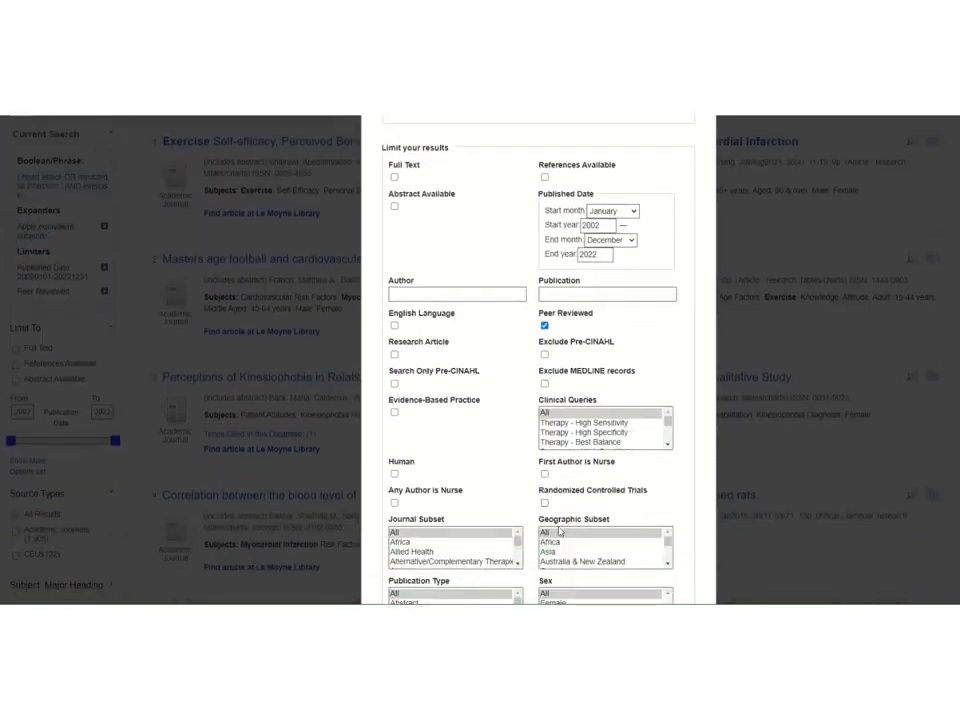
{"action": "scroll", "coordinate": [465, 497], "scroll_direction": "down", "scroll_amount": 1}
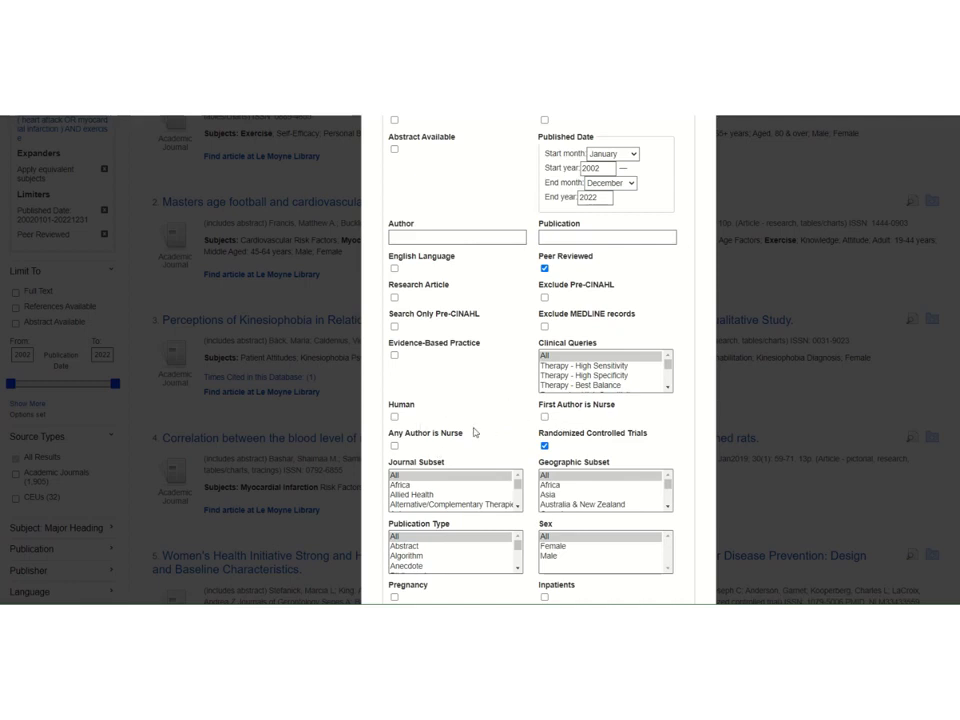
{"action": "scroll", "coordinate": [495, 388], "scroll_direction": "down", "scroll_amount": 3}
{"action": "scroll", "coordinate": [495, 388], "scroll_direction": "down", "scroll_amount": 1}
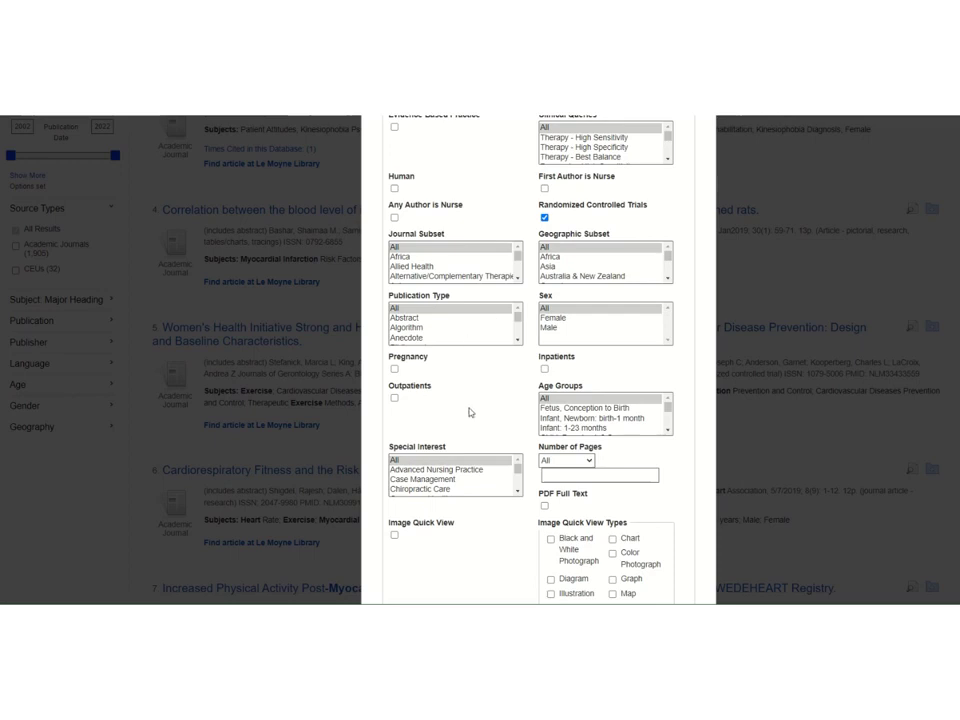
{"action": "scroll", "coordinate": [469, 411], "scroll_direction": "down", "scroll_amount": 3}
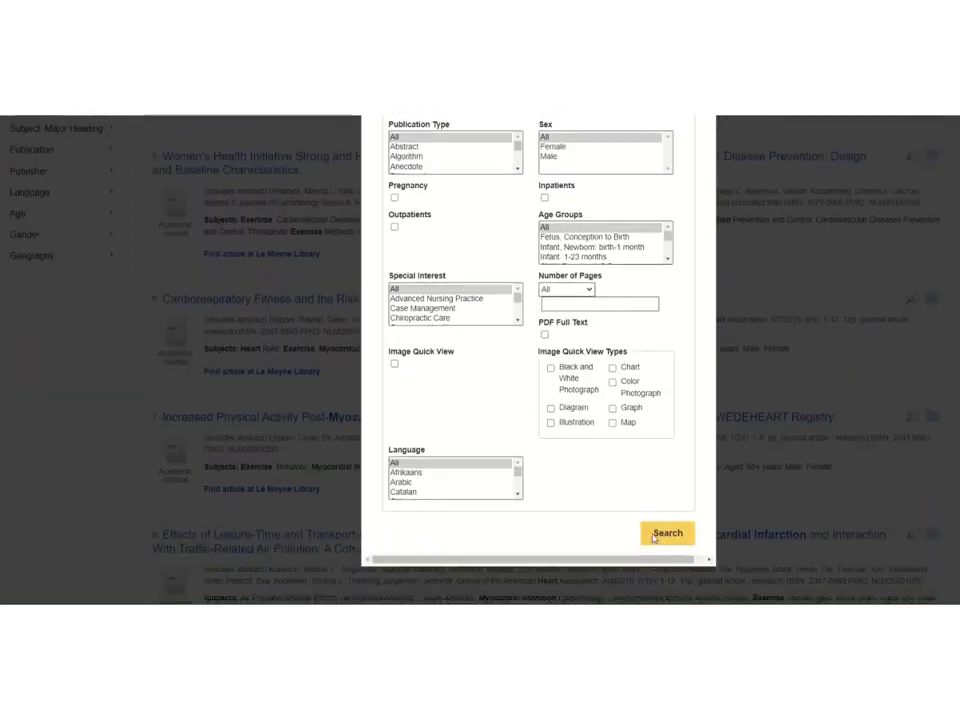
{"action": "left_click", "coordinate": [655, 537]}
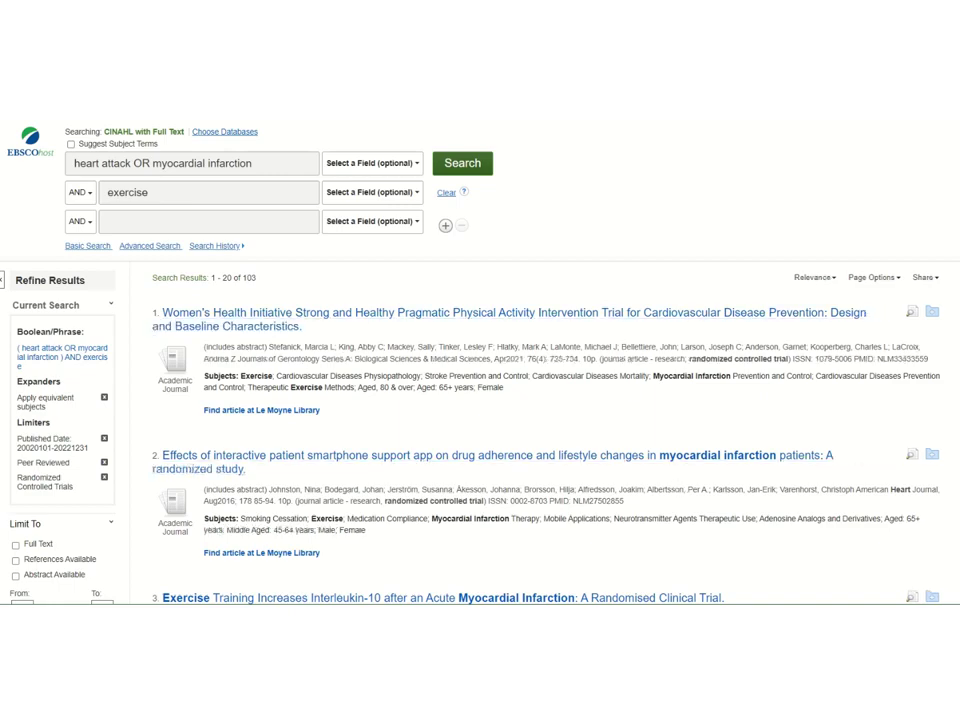
{"action": "scroll", "coordinate": [480, 360], "scroll_direction": "down", "scroll_amount": 5}
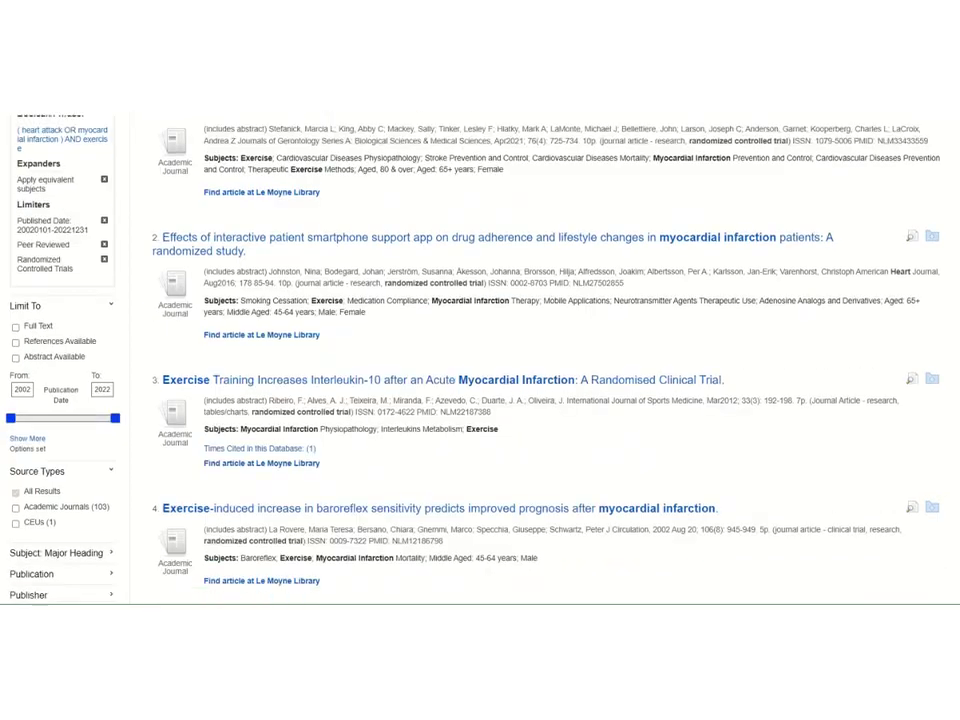
{"action": "scroll", "coordinate": [480, 360], "scroll_direction": "down", "scroll_amount": 1}
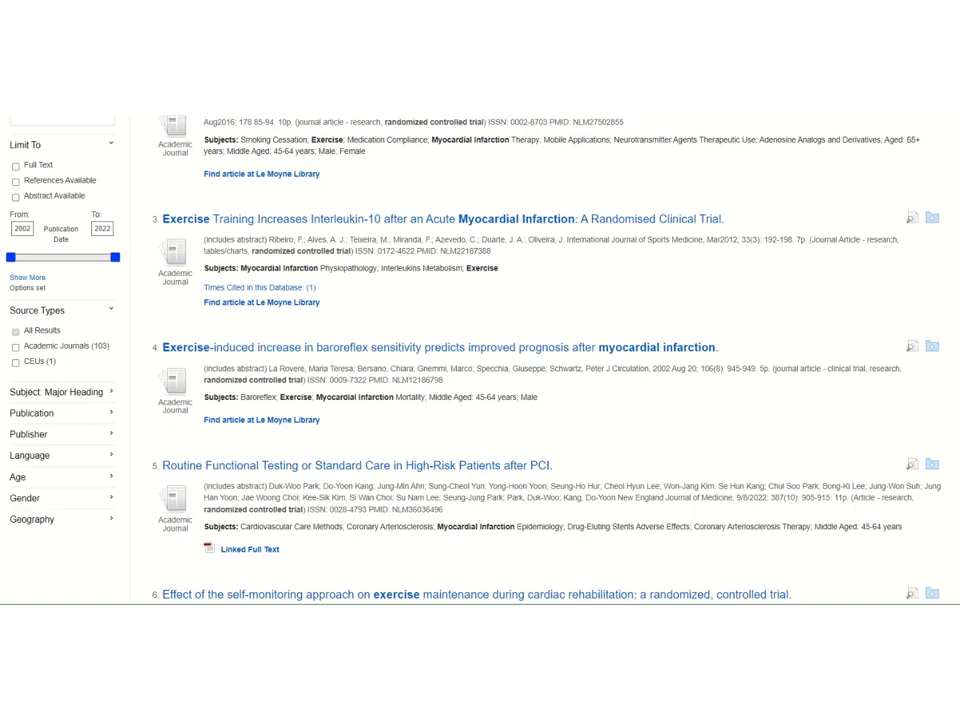
{"action": "scroll", "coordinate": [480, 360], "scroll_direction": "down", "scroll_amount": 2}
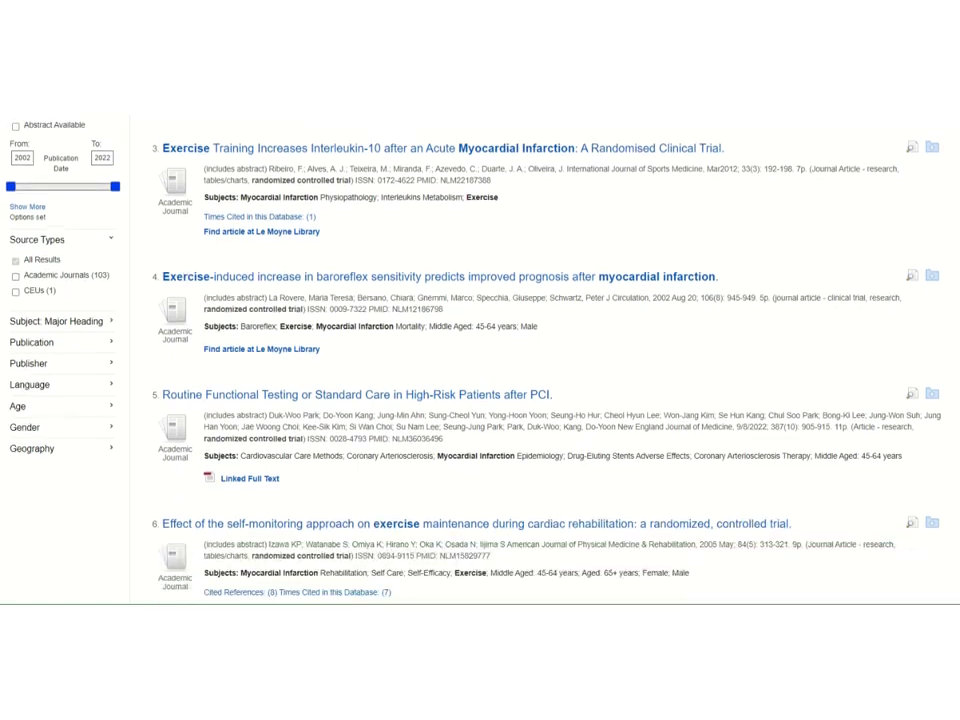
{"action": "scroll", "coordinate": [480, 360], "scroll_direction": "up", "scroll_amount": 5}
{"action": "scroll", "coordinate": [480, 360], "scroll_direction": "up", "scroll_amount": 2}
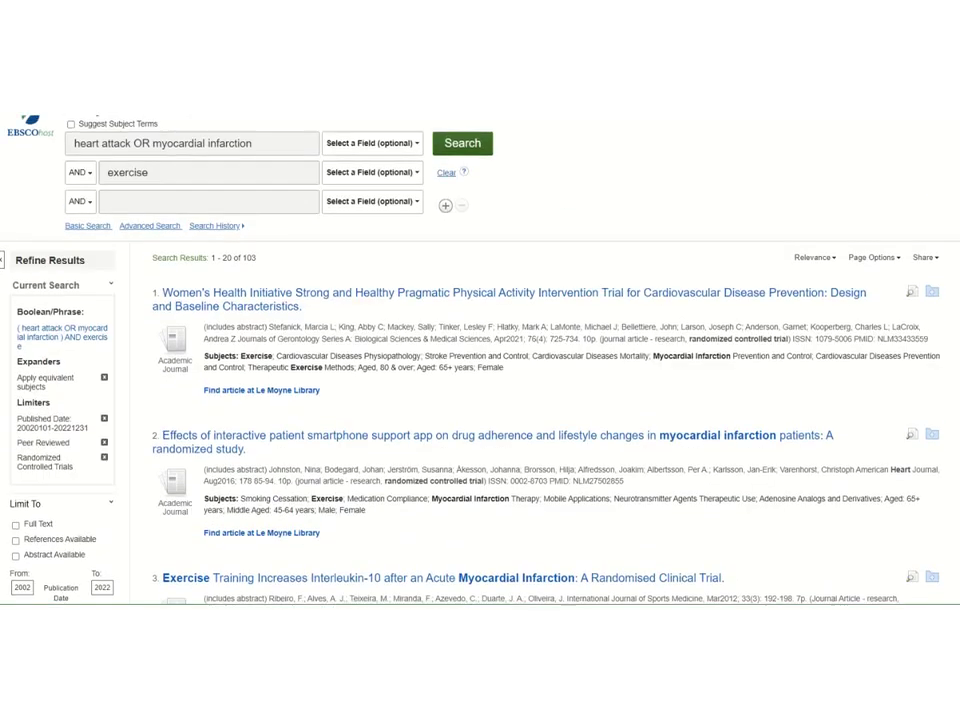